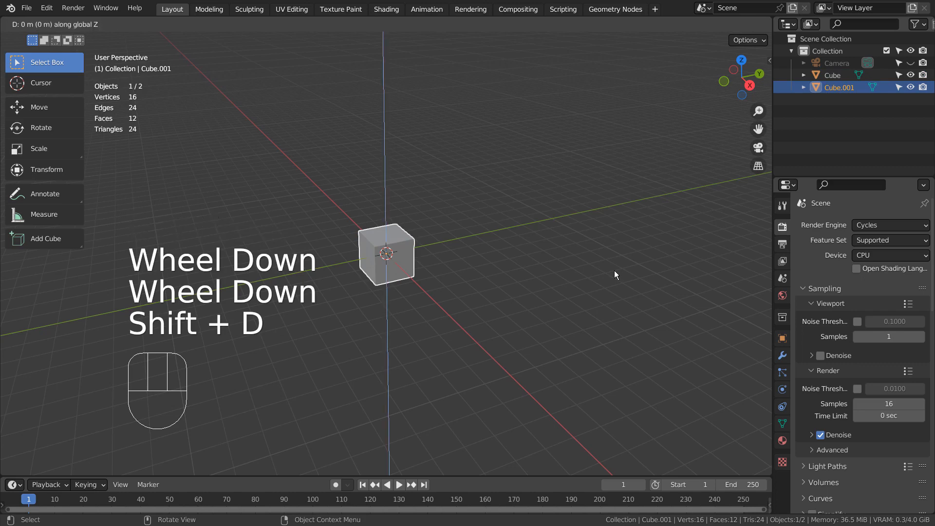
Step: Place the duplicated cube above the original along the global Z axis and scale it down to a small cube
{"action": "left_click", "coordinate": [608, 168]}
{"action": "key", "text": "s"}
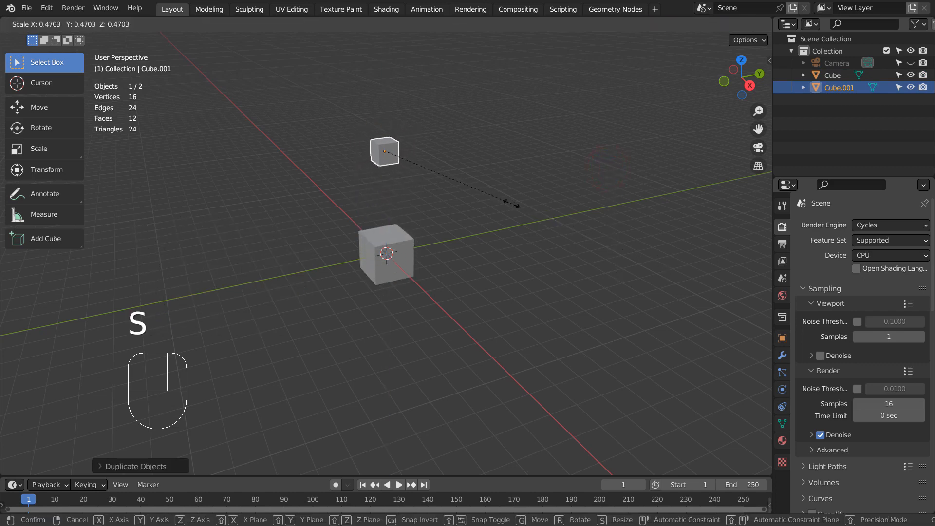
{"action": "left_click", "coordinate": [437, 175]}
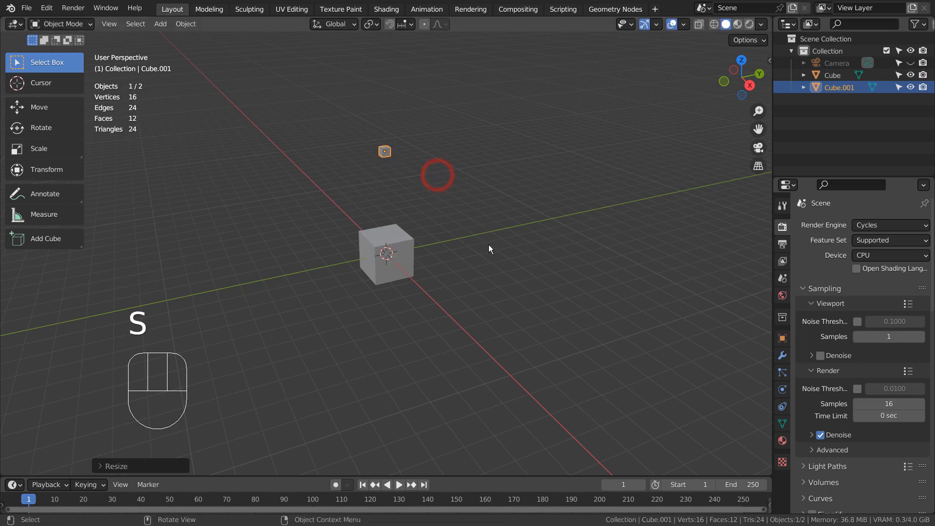
Step: Duplicate the small cube and place the copy directly above it along the Z axis
{"action": "key", "text": "shift+d"}
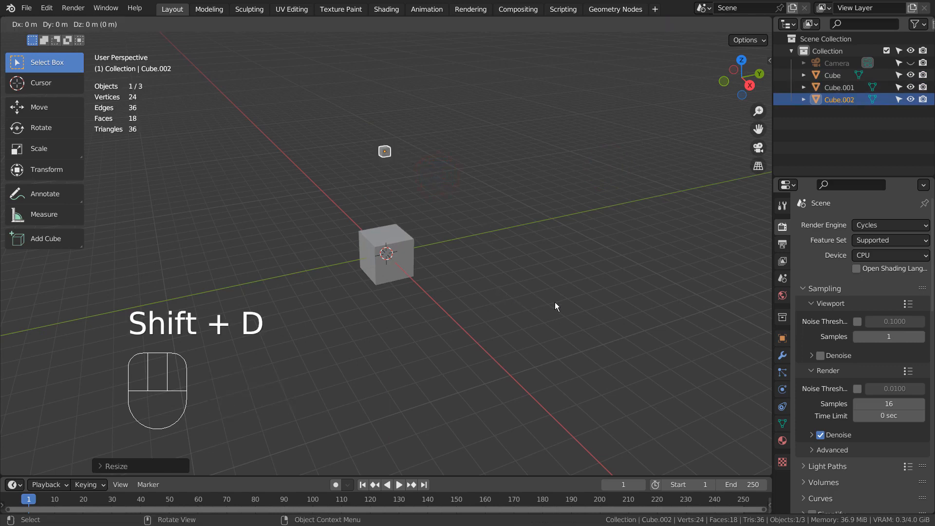
{"action": "key", "text": "z"}
{"action": "left_click", "coordinate": [548, 241]}
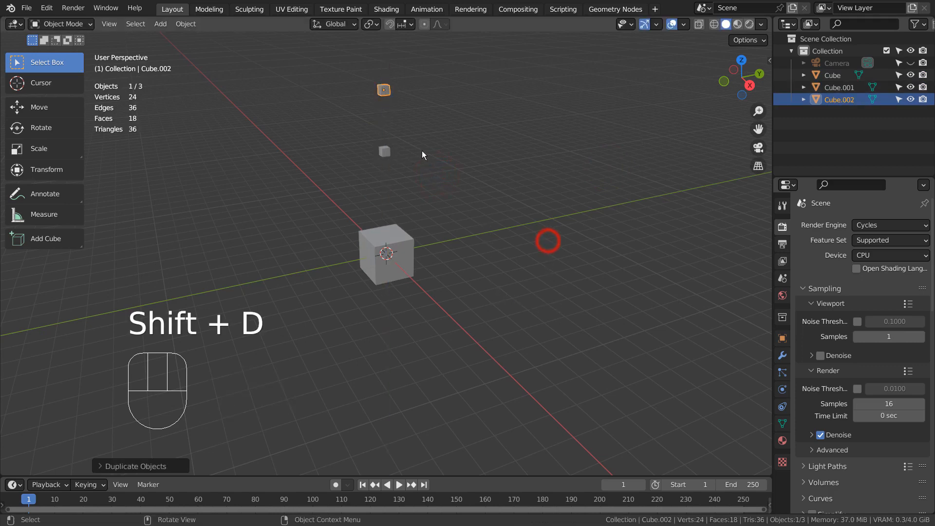
Step: Add an emitter particle system to the middle cube, Cube.001
{"action": "left_click", "coordinate": [384, 151]}
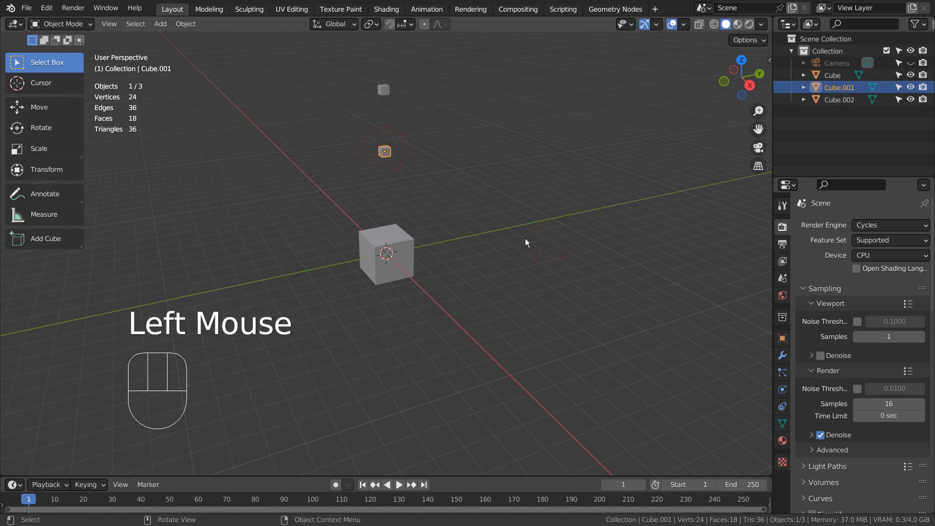
{"action": "left_click", "coordinate": [782, 372]}
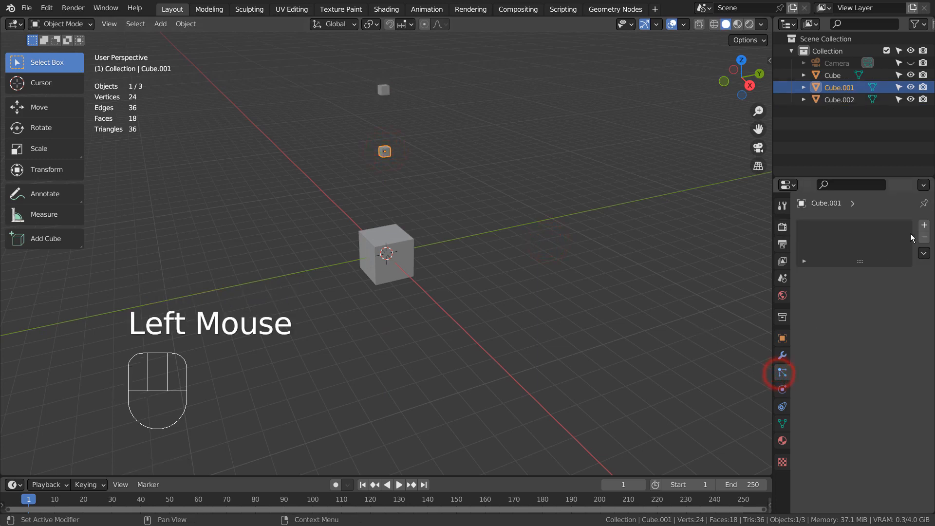
{"action": "left_click", "coordinate": [924, 225]}
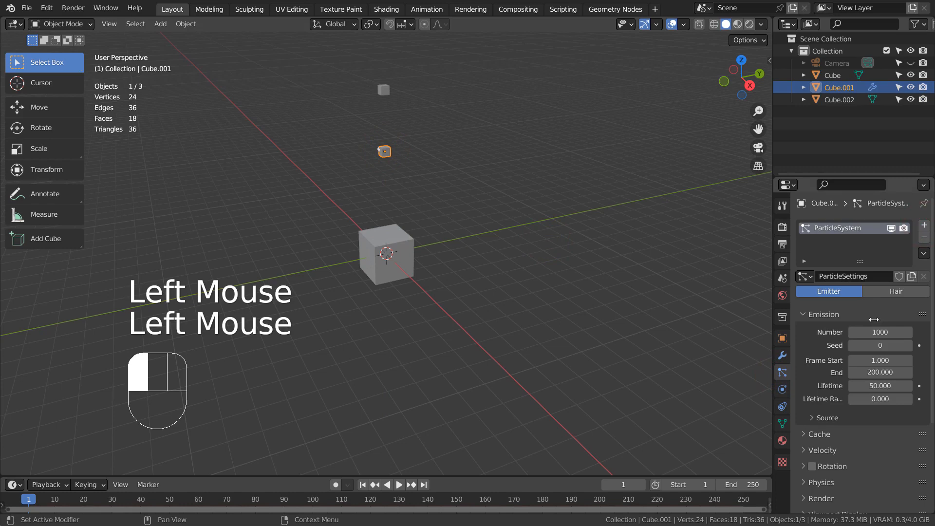
{"action": "scroll", "coordinate": [860, 361], "scroll_direction": "down", "scroll_amount": 3}
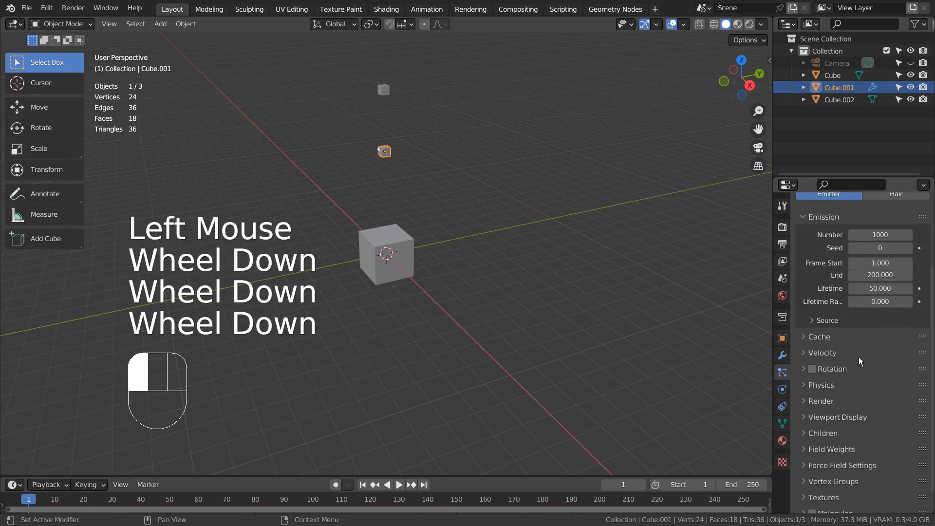
{"action": "left_click", "coordinate": [807, 385]}
{"action": "left_click", "coordinate": [875, 404]}
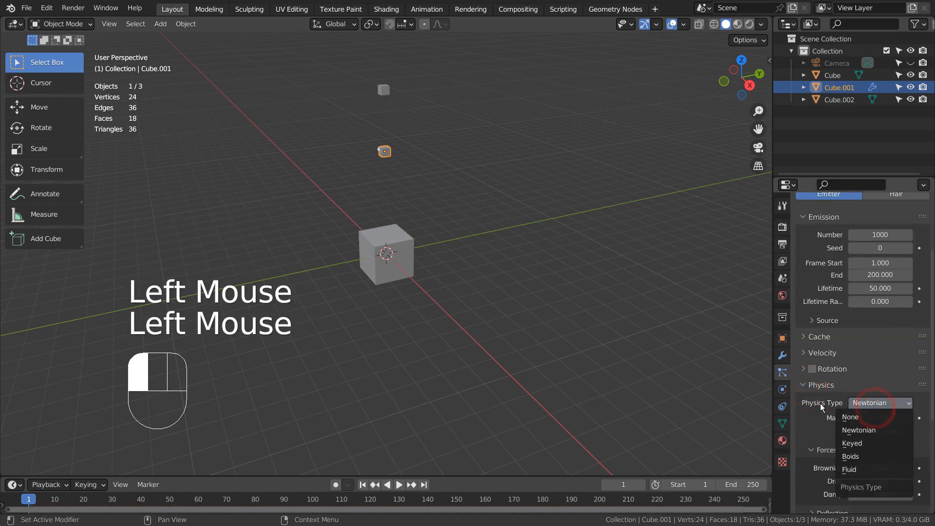
{"action": "left_click", "coordinate": [814, 385]}
Step: Render the emitter's particles as Object and assign Cube.002 as the instance object
{"action": "left_click", "coordinate": [811, 401]}
{"action": "left_click", "coordinate": [865, 419]}
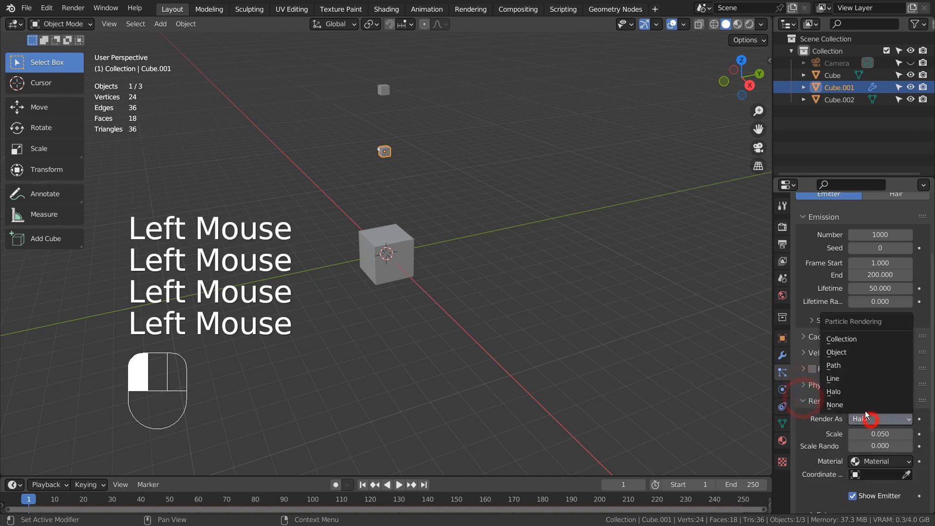
{"action": "left_click", "coordinate": [858, 352]}
{"action": "scroll", "coordinate": [822, 421], "scroll_direction": "down", "scroll_amount": 3}
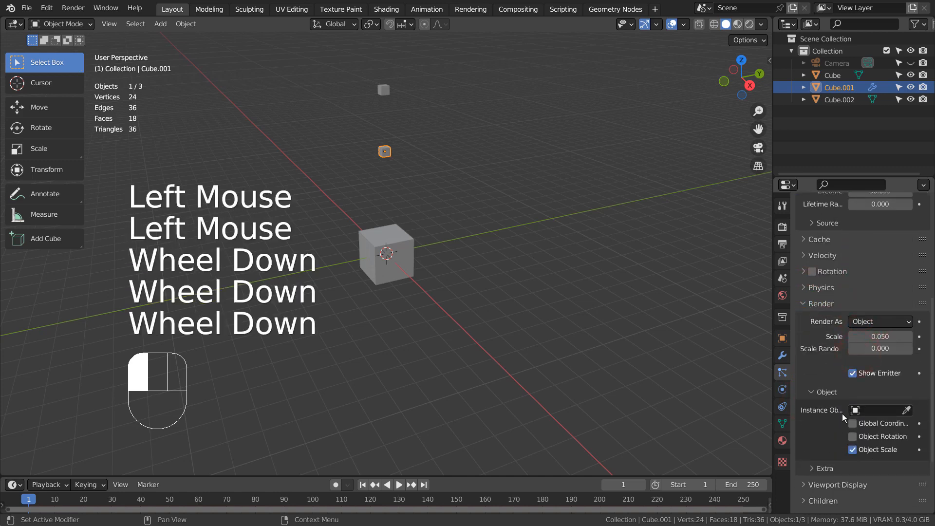
{"action": "left_click_drag", "start_coordinate": [852, 413], "coordinate": [828, 319]}
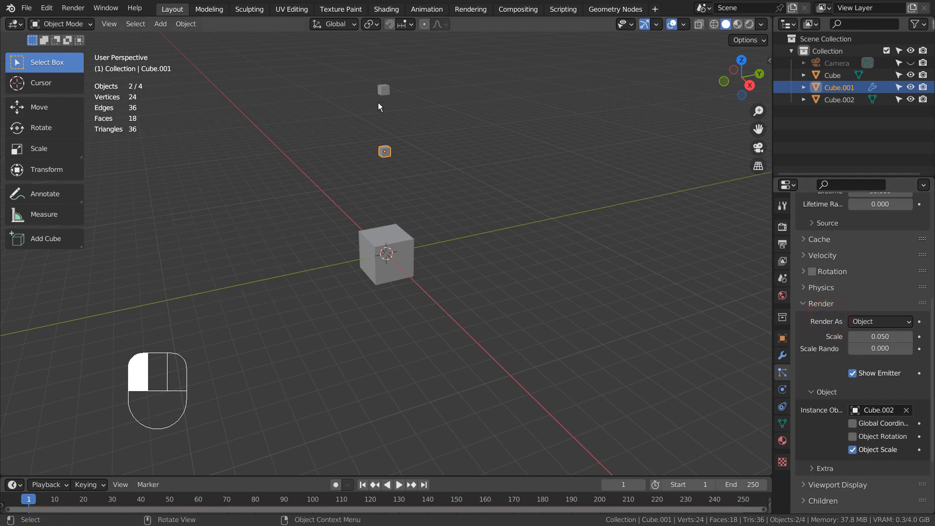
Step: Play the animation and examine from several angles how the emitted particles fall relative to the large cube
{"action": "left_click", "coordinate": [400, 485]}
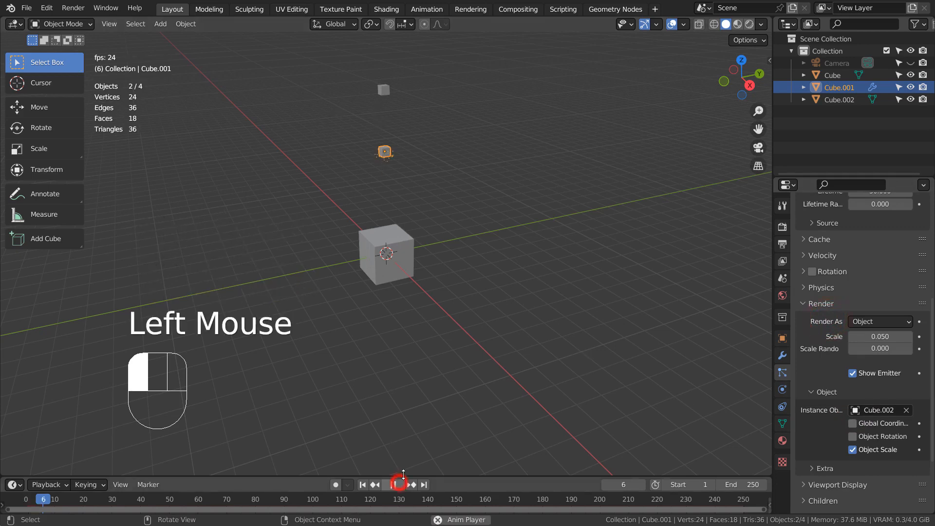
{"action": "left_click", "coordinate": [453, 316]}
{"action": "scroll", "coordinate": [453, 314], "scroll_direction": "up", "scroll_amount": 3}
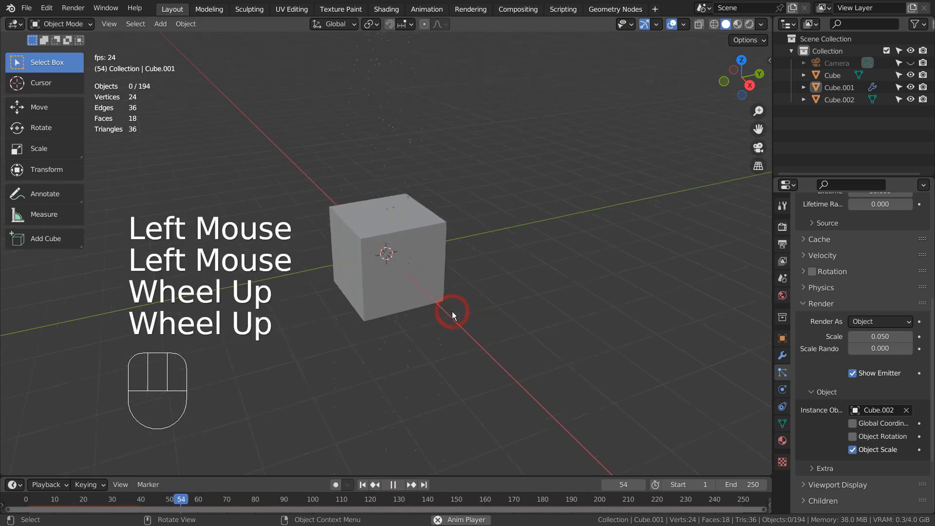
{"action": "key", "text": "a"}
{"action": "left_click", "coordinate": [533, 273], "text": "alt"}
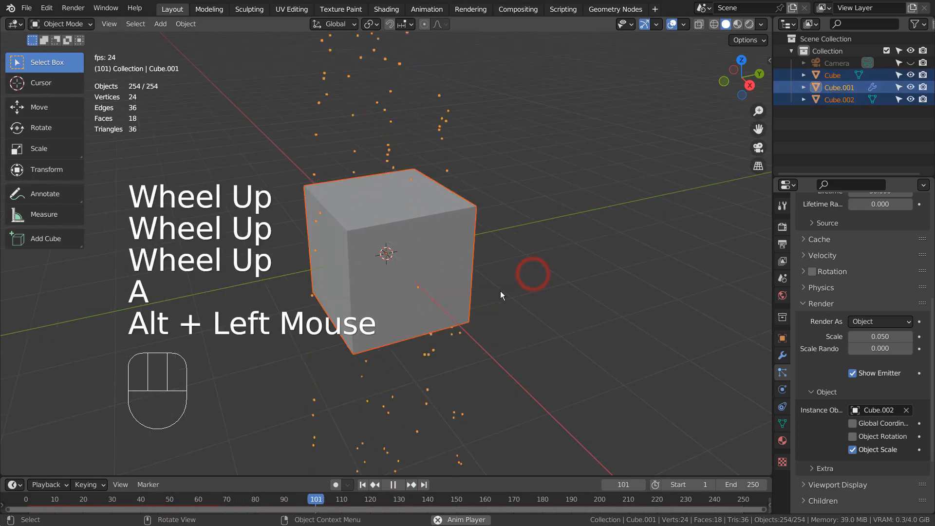
{"action": "middle_click_drag", "start_coordinate": [501, 292], "coordinate": [450, 63]}
{"action": "scroll", "coordinate": [639, 307], "scroll_direction": "down", "scroll_amount": 3}
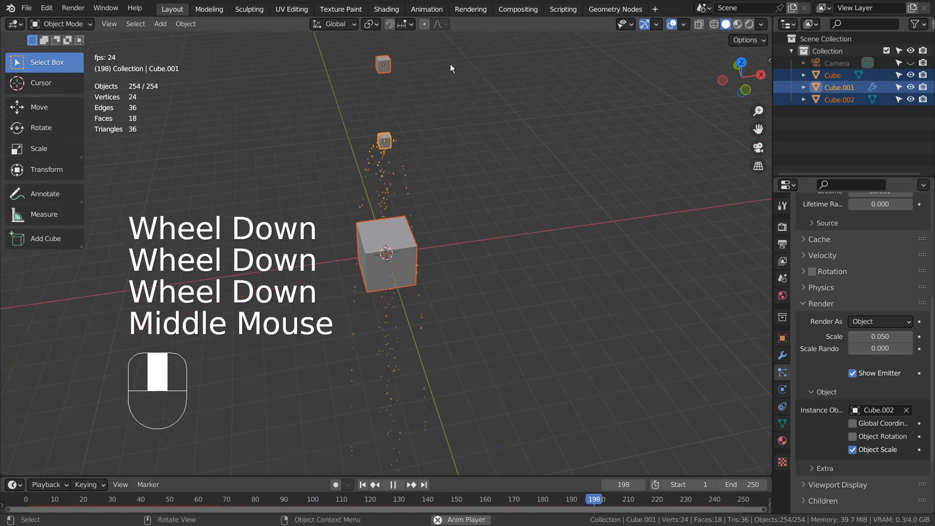
{"action": "left_click", "coordinate": [381, 69]}
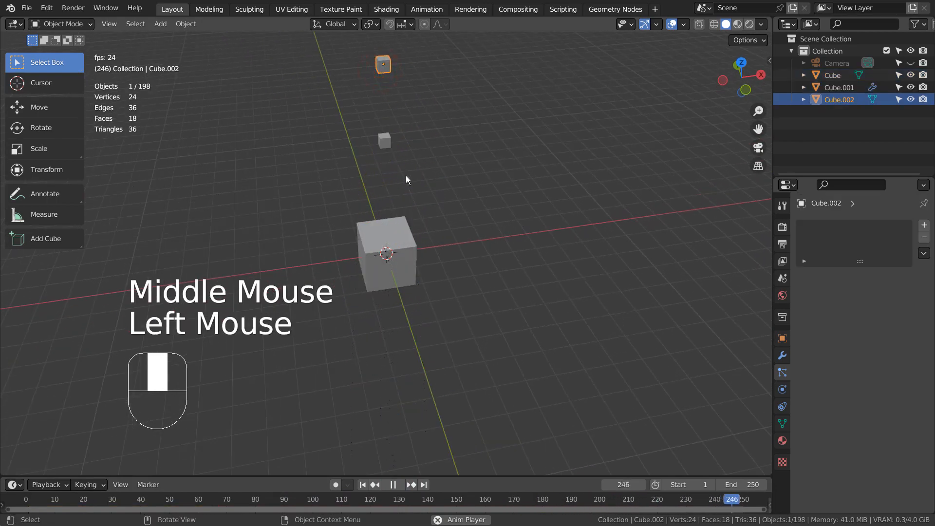
{"action": "left_click", "coordinate": [394, 229]}
{"action": "middle_click_drag", "start_coordinate": [509, 230], "coordinate": [391, 230]}
{"action": "scroll", "coordinate": [487, 200], "scroll_direction": "up", "scroll_amount": 3}
{"action": "key", "text": "a"}
Step: Enable Collision physics on the large cube, Cube
{"action": "left_click", "coordinate": [431, 247]}
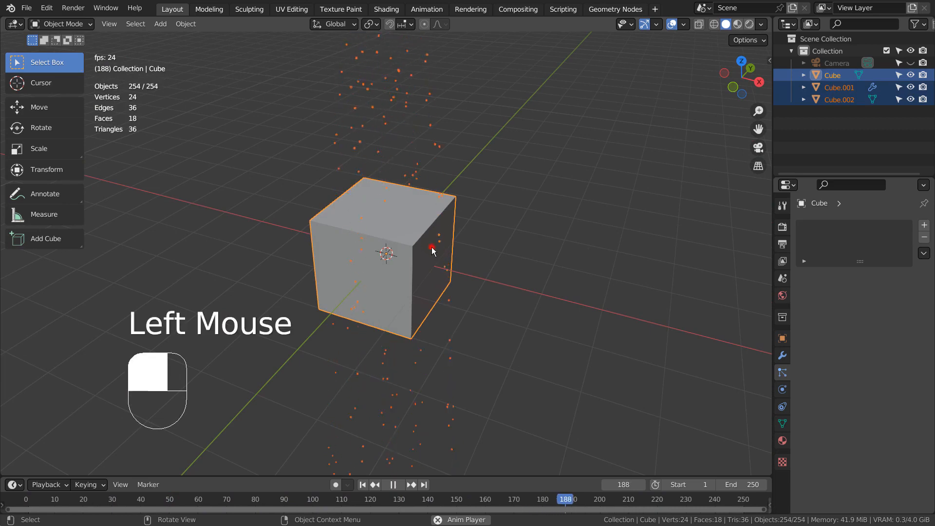
{"action": "left_click", "coordinate": [782, 389]}
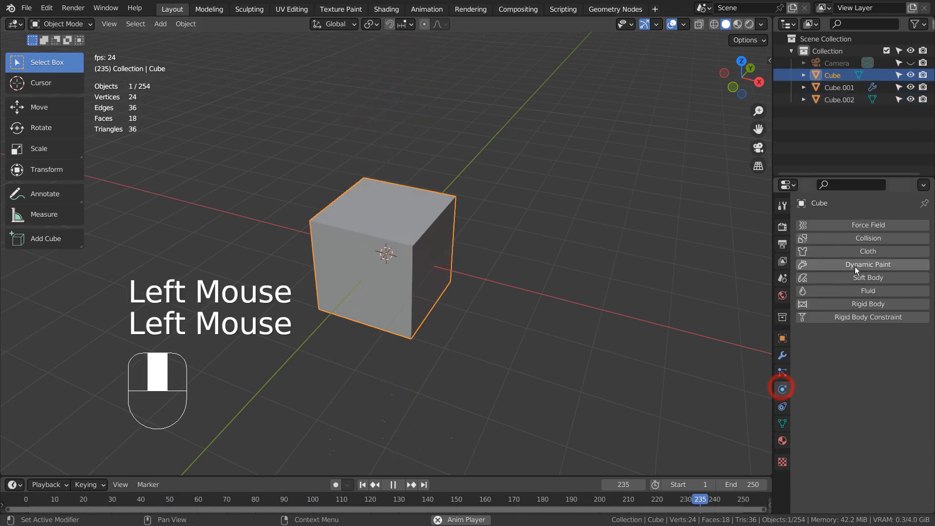
{"action": "left_click", "coordinate": [858, 239]}
{"action": "scroll", "coordinate": [546, 302], "scroll_direction": "down", "scroll_amount": 3}
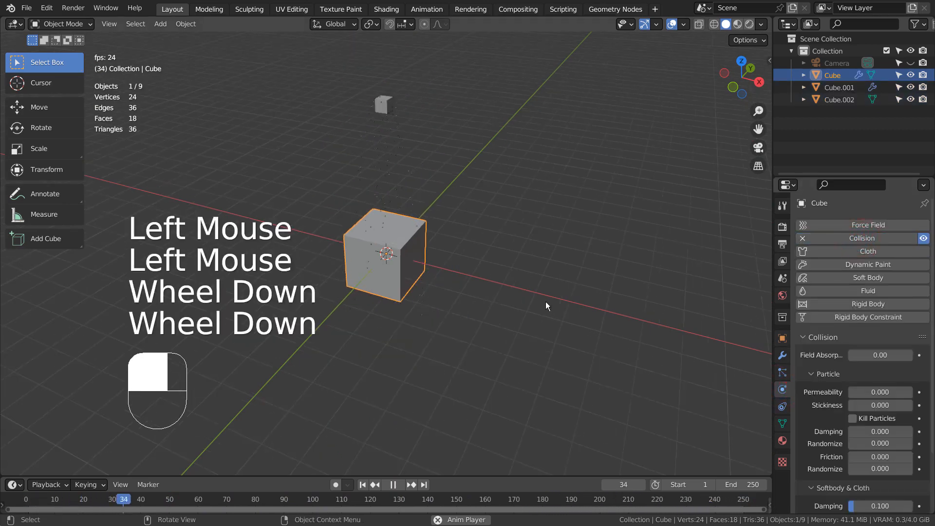
Step: Add Rigid Body physics to the topmost cube, Cube.002, with Mesh as its collision shape
{"action": "left_click", "coordinate": [381, 57]}
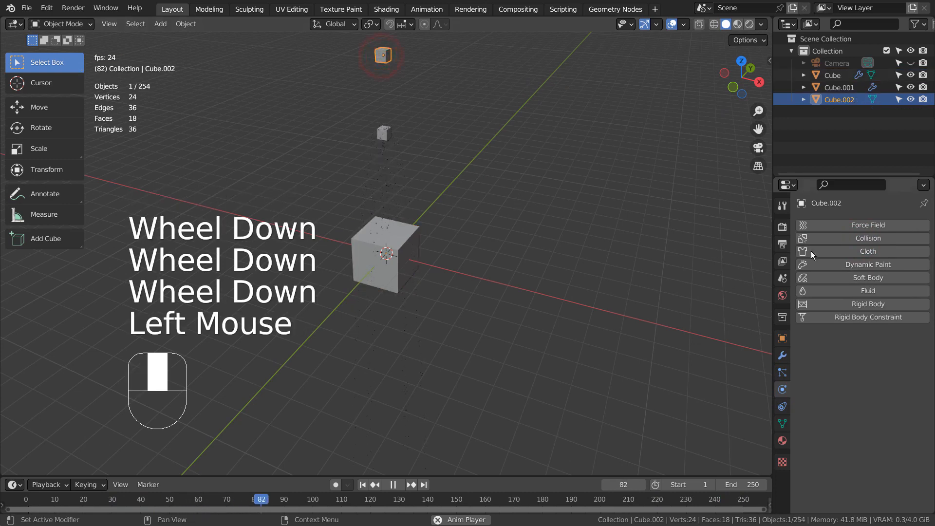
{"action": "left_click", "coordinate": [831, 303]}
{"action": "left_click", "coordinate": [891, 456]}
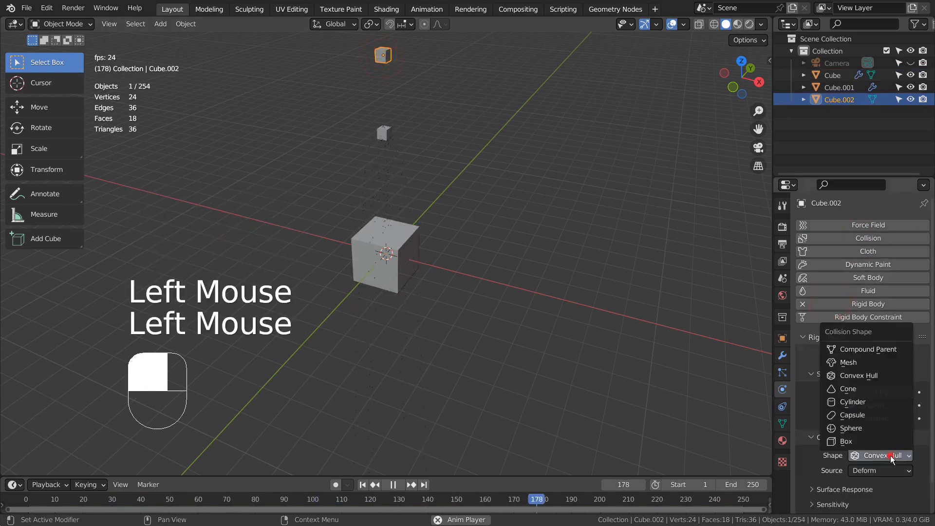
{"action": "left_click", "coordinate": [877, 363]}
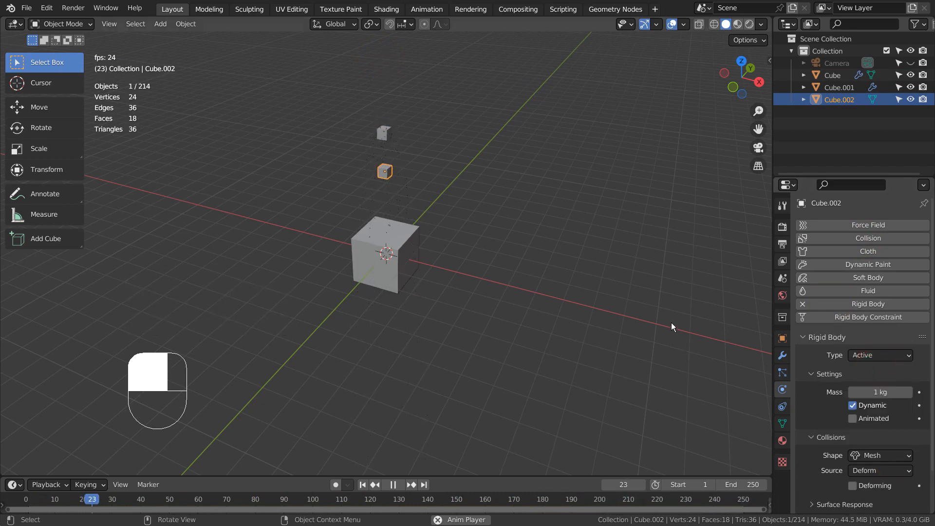
Step: Switch the viewport to wireframe shading and hide the particle instance cube, Cube.002, in the viewport
{"action": "scroll", "coordinate": [410, 192], "scroll_direction": "up", "scroll_amount": 3}
{"action": "middle_click_drag", "start_coordinate": [407, 214], "coordinate": [431, 193]}
{"action": "key", "text": "shift+z"}
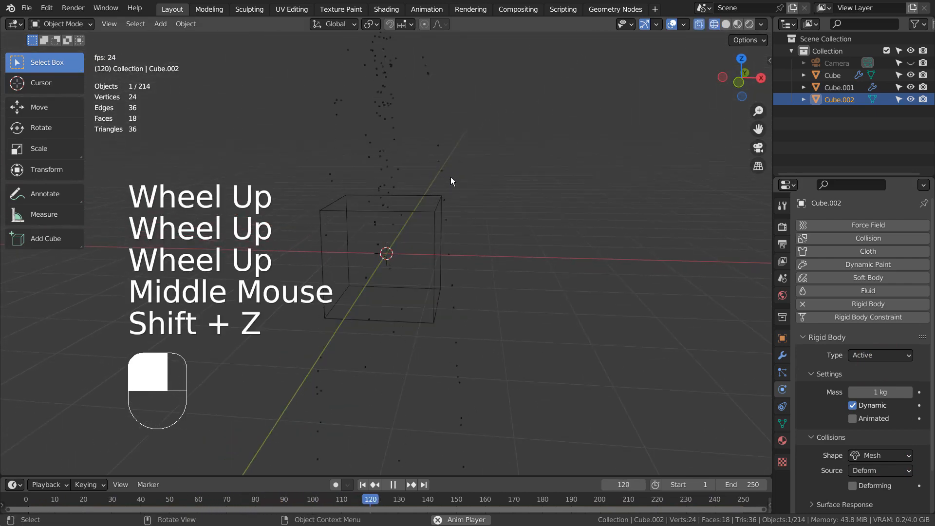
{"action": "middle_click_drag", "start_coordinate": [460, 138], "coordinate": [455, 313], "text": "shift"}
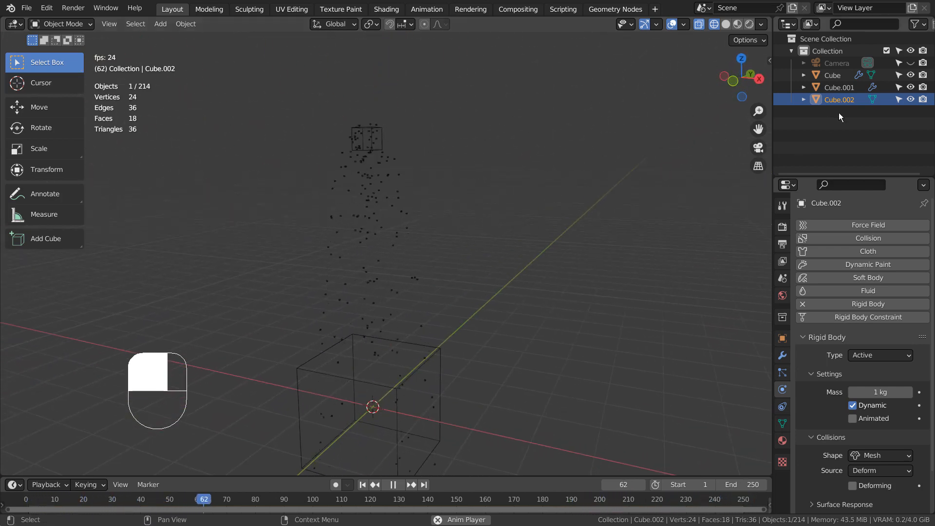
{"action": "left_click", "coordinate": [910, 100]}
{"action": "left_click", "coordinate": [539, 180]}
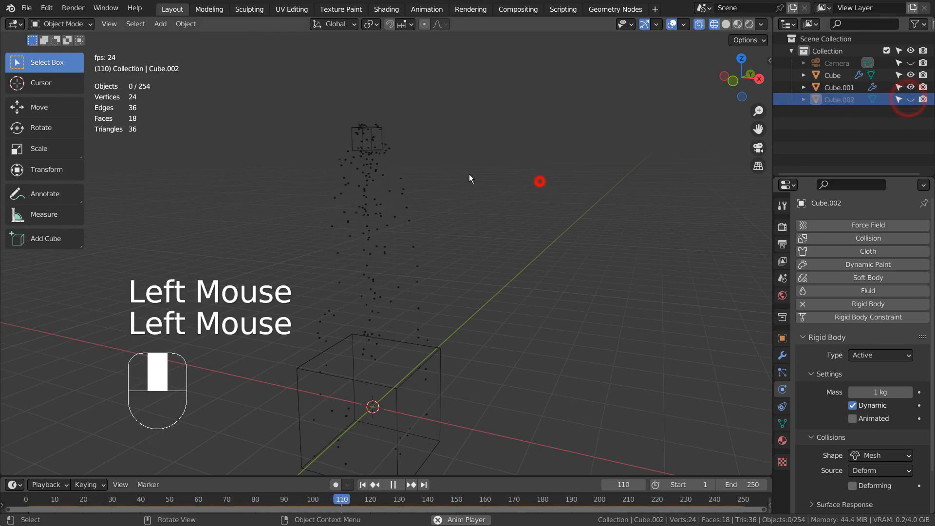
Step: Set the particle emission of the emitter cube, Cube.001, to end at frame 250 with a lifetime of 250
{"action": "left_click", "coordinate": [350, 142]}
{"action": "middle_click_drag", "start_coordinate": [450, 177], "coordinate": [541, 243]}
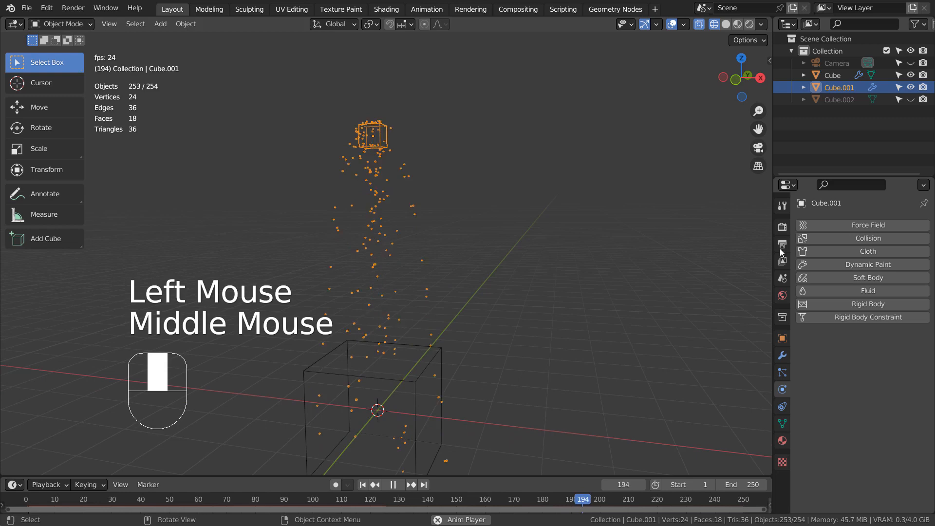
{"action": "left_click", "coordinate": [782, 373]}
{"action": "double_click", "coordinate": [876, 373]}
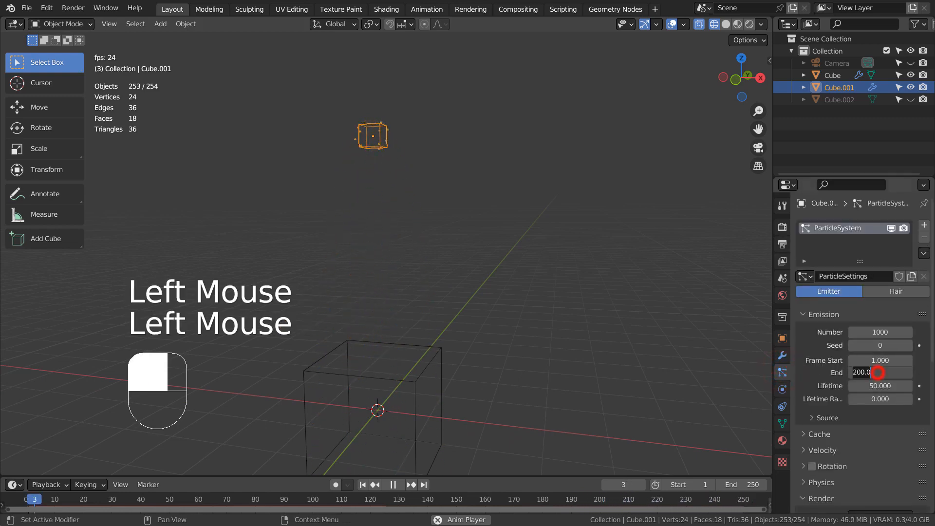
{"action": "type", "text": "250"}
{"action": "key", "text": "Tab"}
{"action": "type", "text": "250"}
{"action": "key", "text": "Return"}
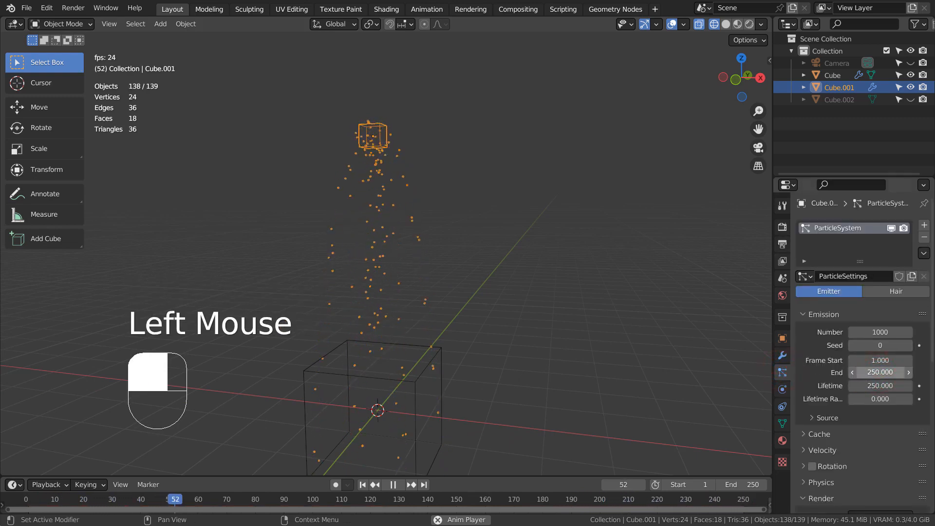
{"action": "left_click", "coordinate": [656, 297]}
{"action": "left_click", "coordinate": [382, 138]}
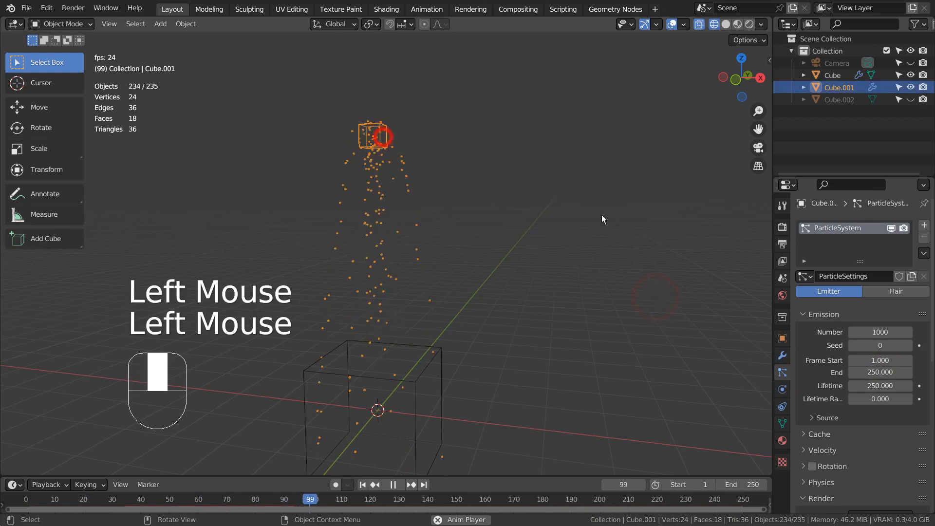
Step: Try a normal velocity of 0 m/s for the emitter's particles and reset it to 1 m/s
{"action": "scroll", "coordinate": [851, 360], "scroll_direction": "down", "scroll_amount": 2}
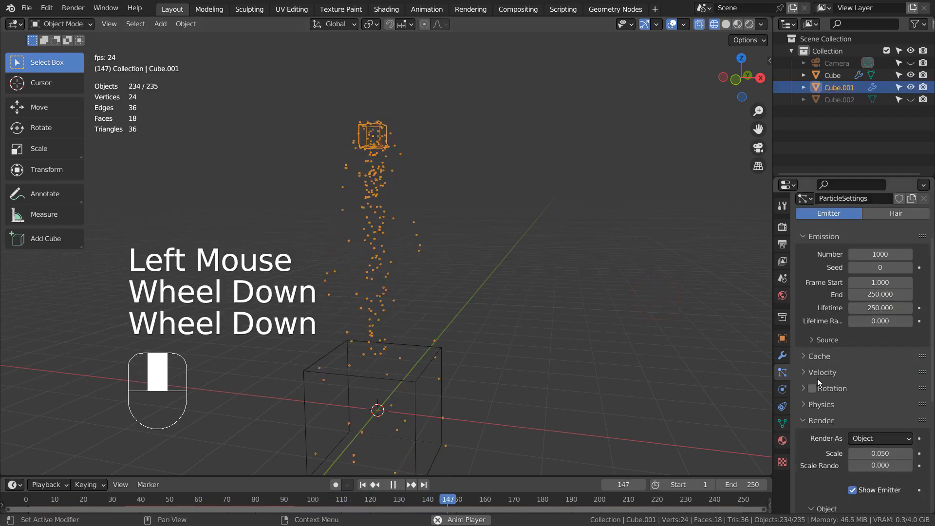
{"action": "left_click", "coordinate": [806, 372]}
{"action": "left_click_drag", "start_coordinate": [877, 390], "coordinate": [828, 390]}
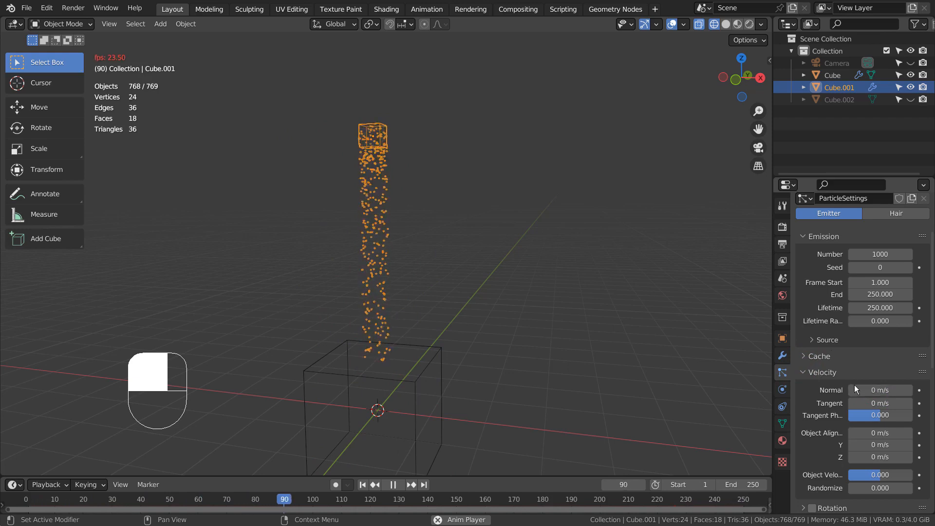
{"action": "left_click", "coordinate": [874, 390]}
{"action": "type", "text": "1"}
{"action": "key", "text": "Return"}
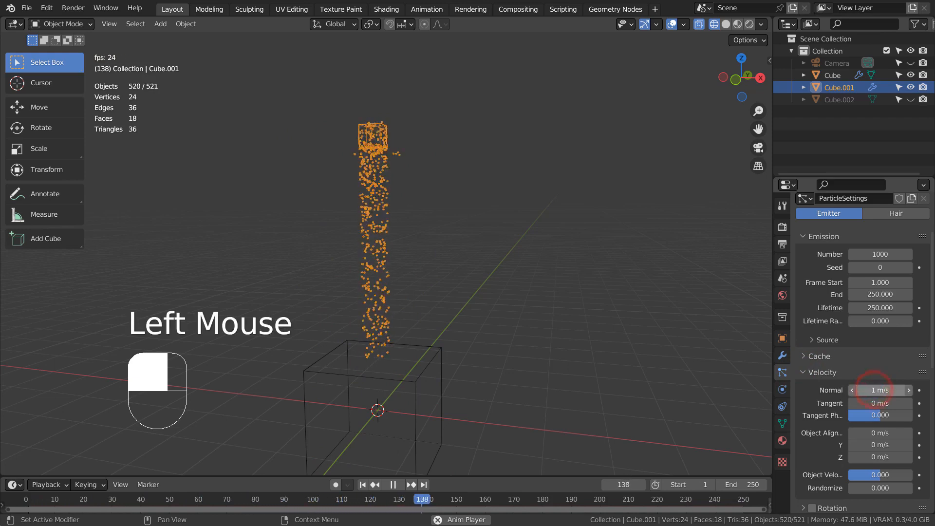
Step: Try weakening and reversing the scene's Z gravity, up to values such as 1.3 m/s², and undo the gravity changes
{"action": "left_click", "coordinate": [782, 274]}
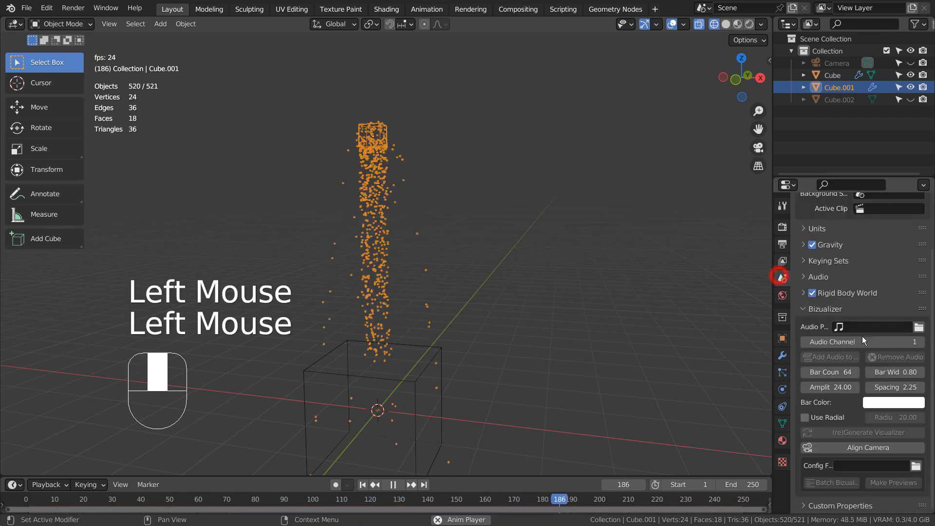
{"action": "left_click", "coordinate": [801, 246]}
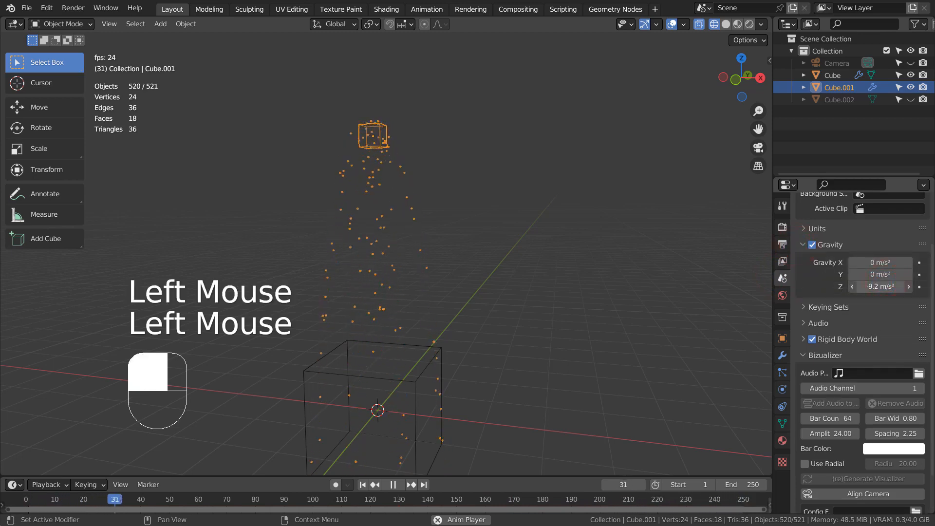
{"action": "left_click_drag", "start_coordinate": [881, 286], "coordinate": [913, 287]}
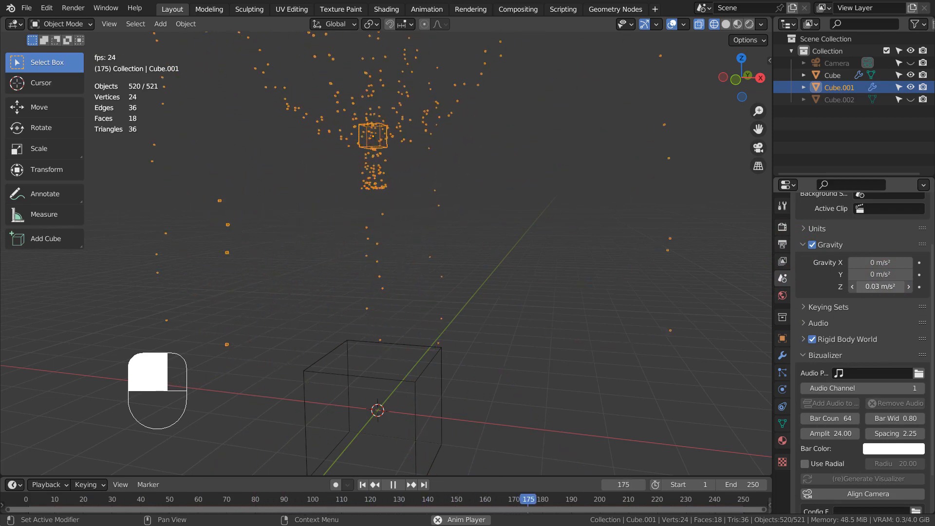
{"action": "left_click_drag", "start_coordinate": [881, 286], "coordinate": [911, 286]}
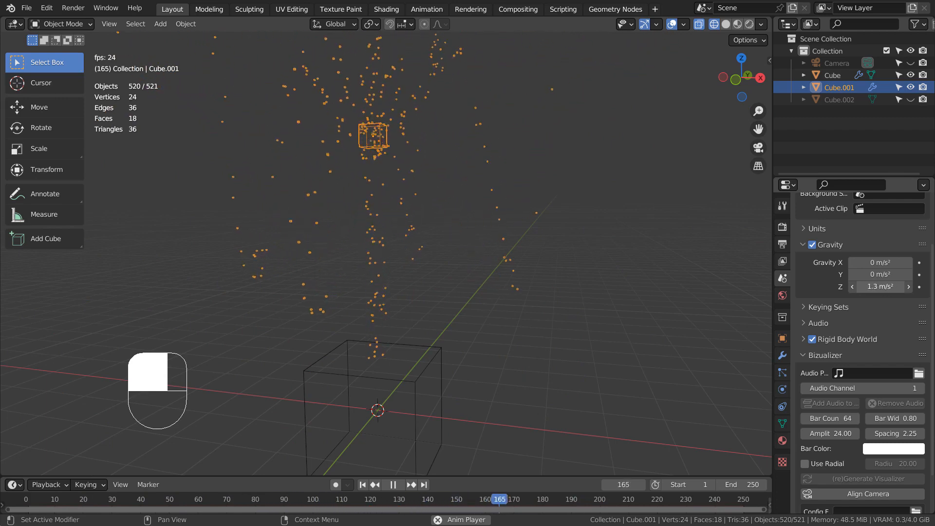
{"action": "left_click_drag", "start_coordinate": [882, 286], "coordinate": [876, 287]}
{"action": "key", "text": "ctrl+z"}
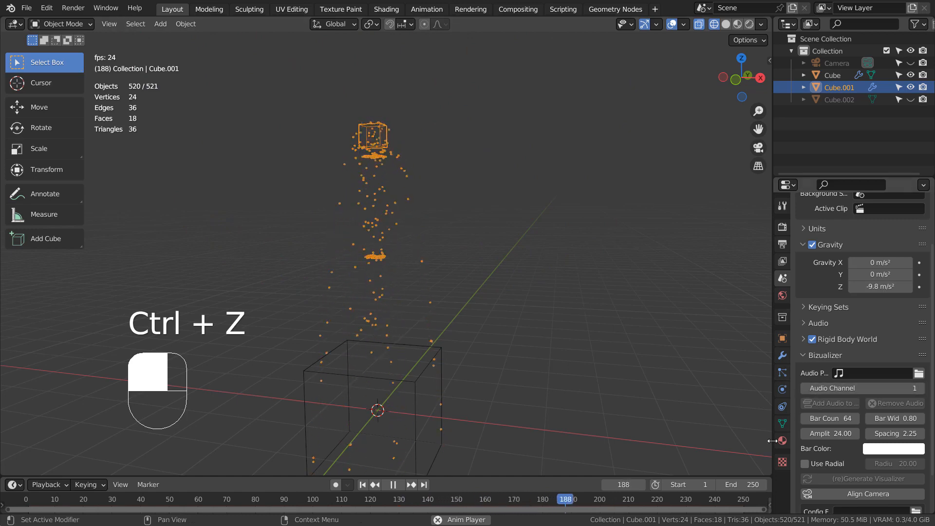
Step: Try a Damp force of 1.000 in the particle physics of the emitter cube, Cube.001
{"action": "left_click", "coordinate": [782, 373]}
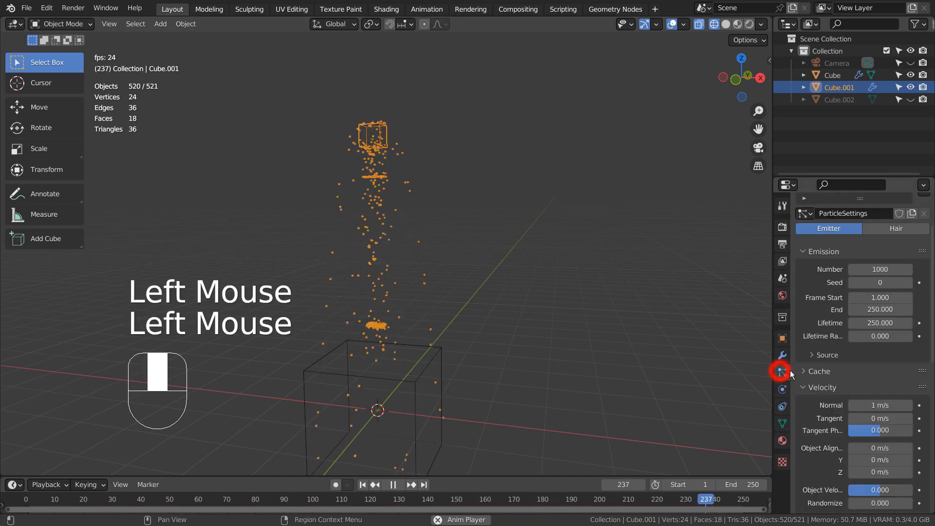
{"action": "scroll", "coordinate": [823, 376], "scroll_direction": "down", "scroll_amount": 4}
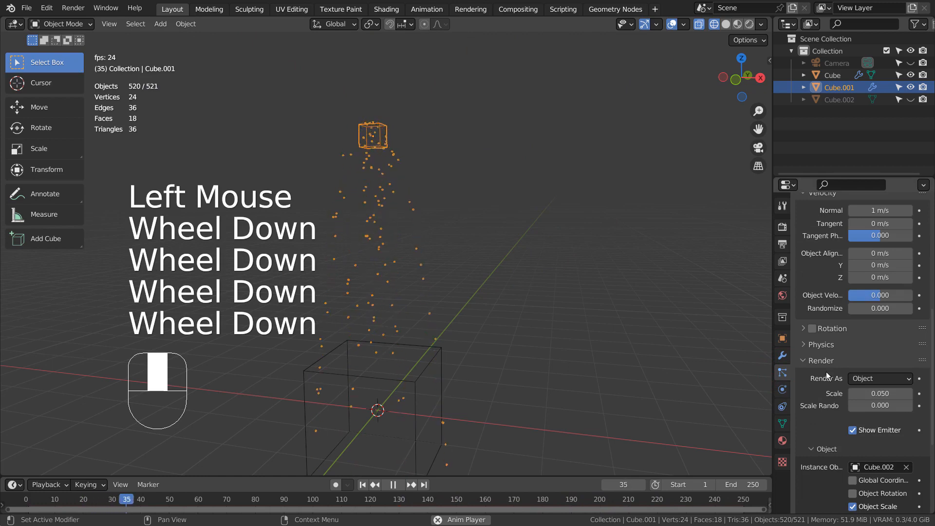
{"action": "left_click", "coordinate": [808, 345]}
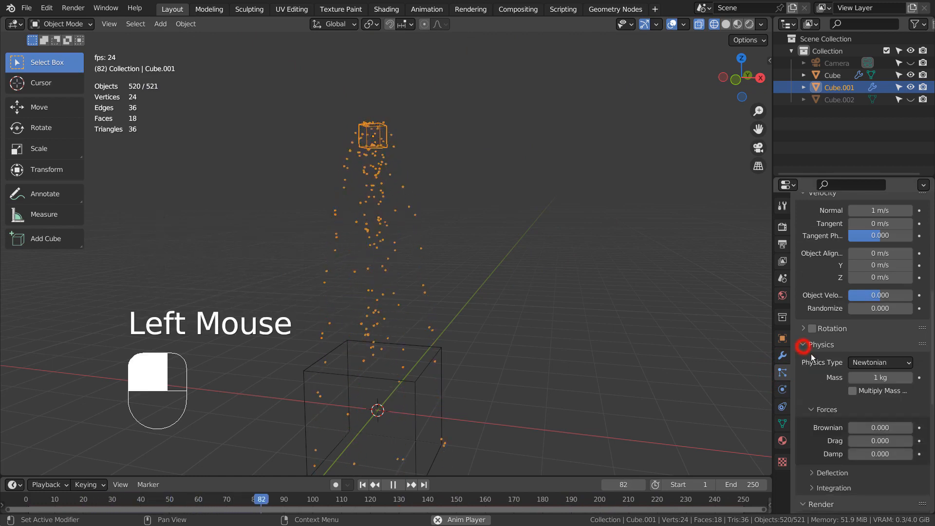
{"action": "scroll", "coordinate": [817, 361], "scroll_direction": "down", "scroll_amount": 1}
{"action": "scroll", "coordinate": [817, 360], "scroll_direction": "down", "scroll_amount": 3}
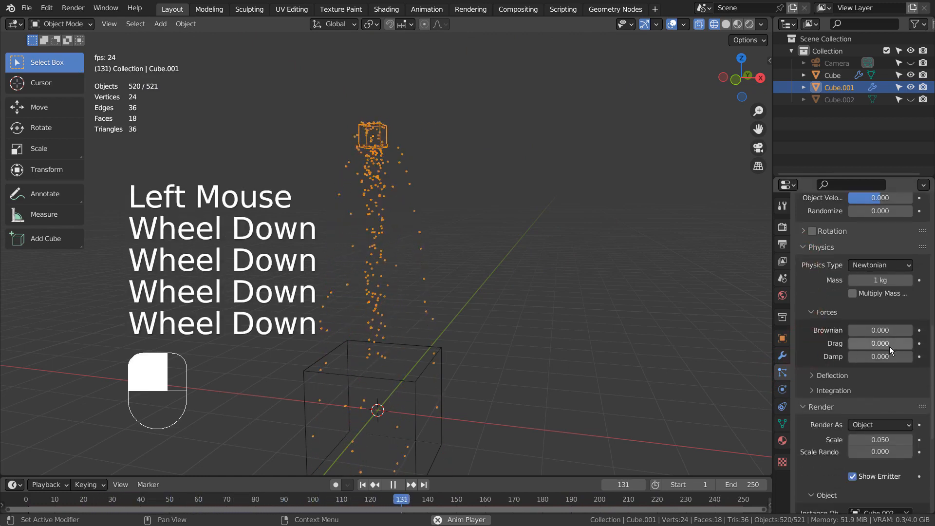
{"action": "left_click_drag", "start_coordinate": [872, 355], "coordinate": [915, 356]}
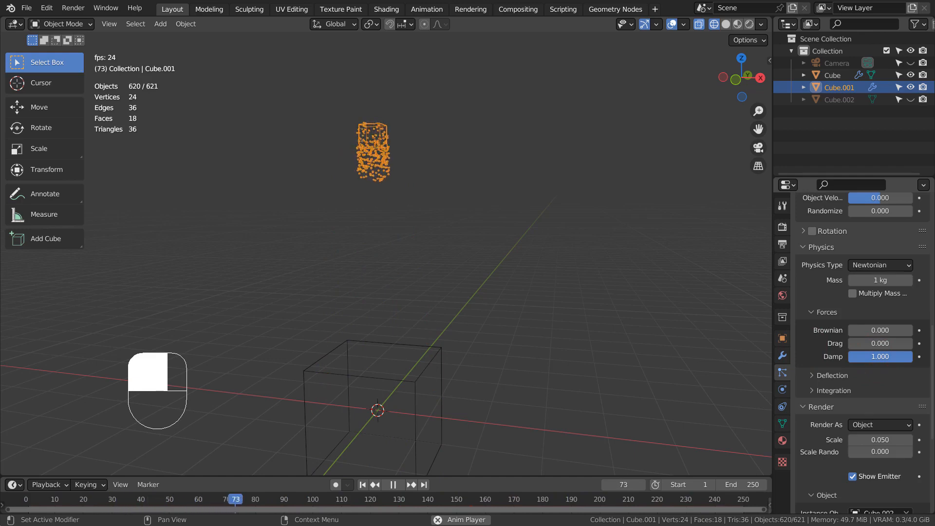
Step: Rotate the large cube 45° in the front view so that one edge points up towards the emitter
{"action": "left_click", "coordinate": [419, 364]}
{"action": "key", "text": "KP_1"}
{"action": "key", "text": "r"}
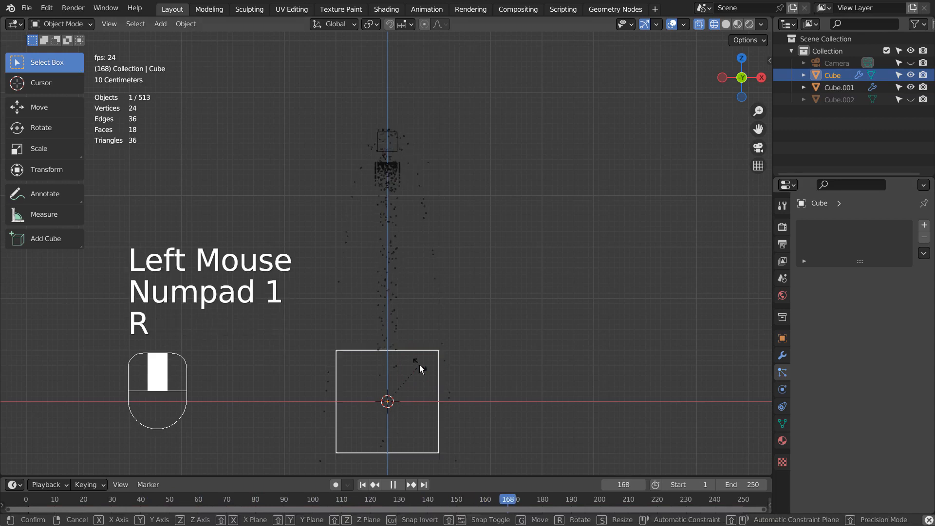
{"action": "left_click", "coordinate": [428, 400], "text": "ctrl"}
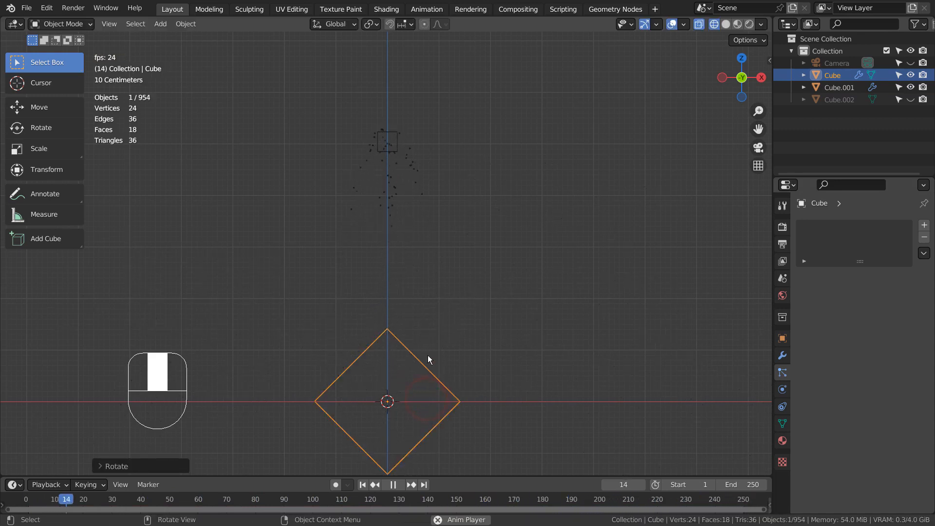
{"action": "mouse_move", "coordinate": [563, 359]}
{"action": "middle_mouse_down"}
{"action": "mouse_move", "coordinate": [505, 386]}
{"action": "mouse_move", "coordinate": [641, 295]}
{"action": "mouse_move", "coordinate": [709, 289]}
{"action": "mouse_move", "coordinate": [641, 344]}
{"action": "mouse_move", "coordinate": [557, 360]}
{"action": "middle_mouse_up"}
{"action": "key", "text": "a"}
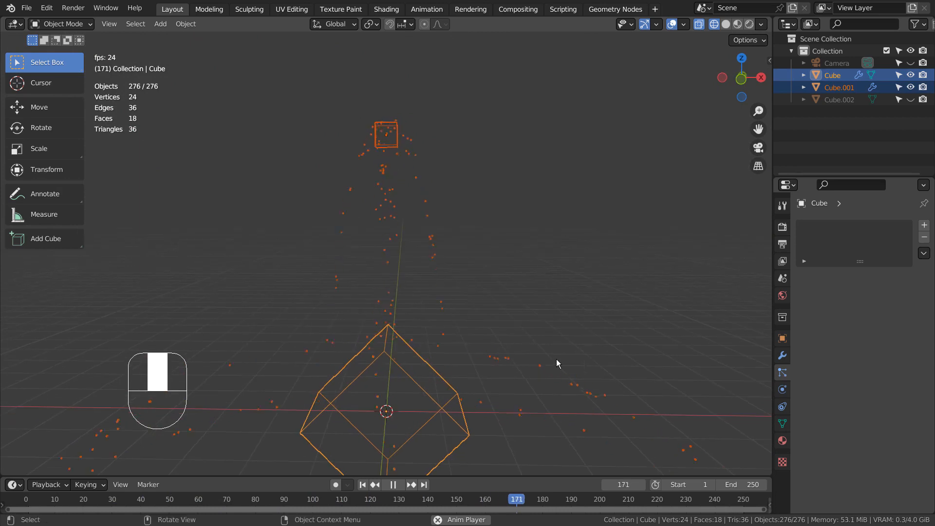
Step: Scale the large cube to about twice its size and move it about 1 m along negative X and slightly down
{"action": "left_click", "coordinate": [387, 366]}
{"action": "key", "text": "KP_1"}
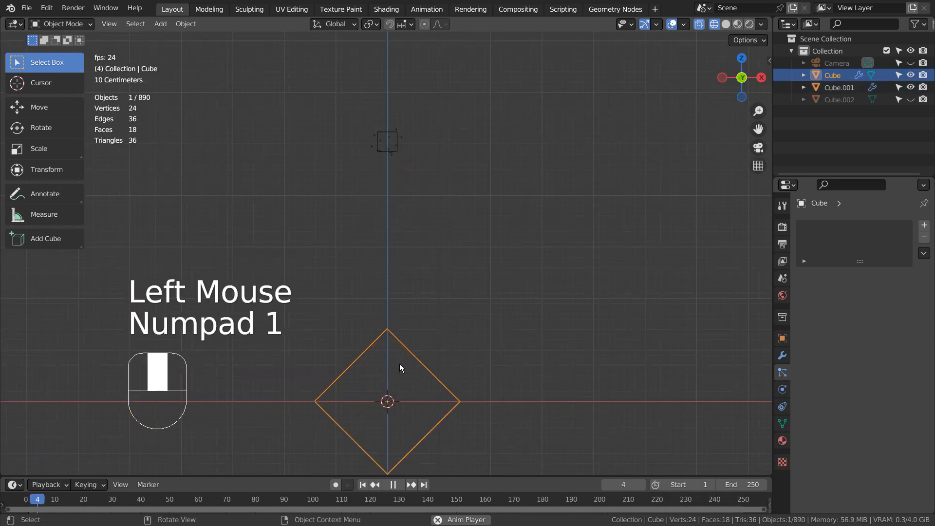
{"action": "key", "text": "s"}
{"action": "left_click", "coordinate": [613, 368]}
{"action": "key", "text": "g"}
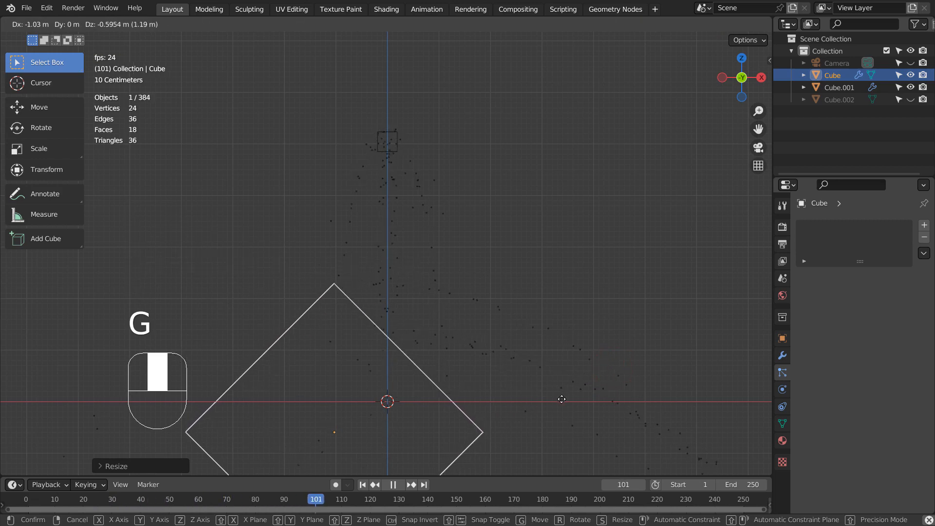
{"action": "left_click", "coordinate": [563, 414]}
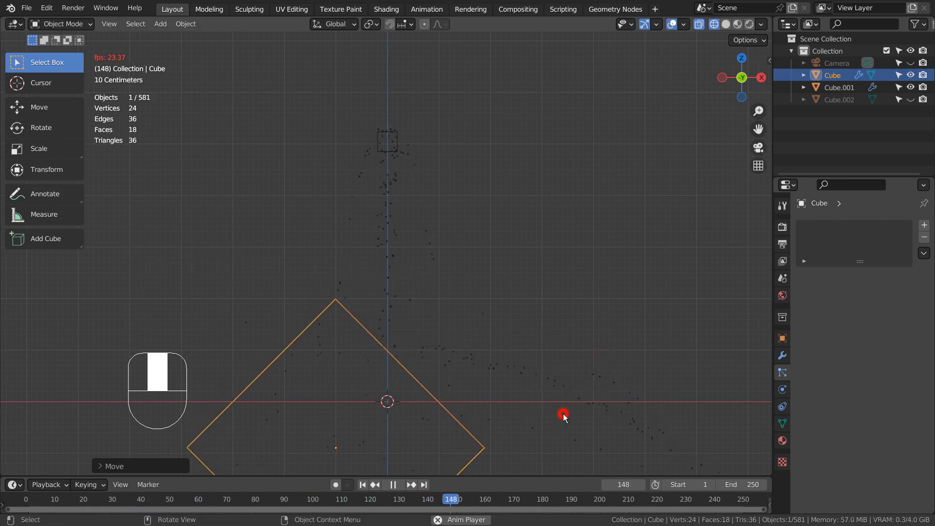
Step: Select all visible objects and switch the viewport from wireframe to solid shading
{"action": "key", "text": "a"}
{"action": "mouse_move", "coordinate": [625, 350]}
{"action": "middle_mouse_down"}
{"action": "mouse_move", "coordinate": [594, 374]}
{"action": "mouse_move", "coordinate": [431, 346]}
{"action": "mouse_move", "coordinate": [360, 358]}
{"action": "mouse_move", "coordinate": [411, 333]}
{"action": "mouse_move", "coordinate": [551, 317]}
{"action": "mouse_move", "coordinate": [609, 321]}
{"action": "middle_mouse_up"}
{"action": "key", "text": "shift+z"}
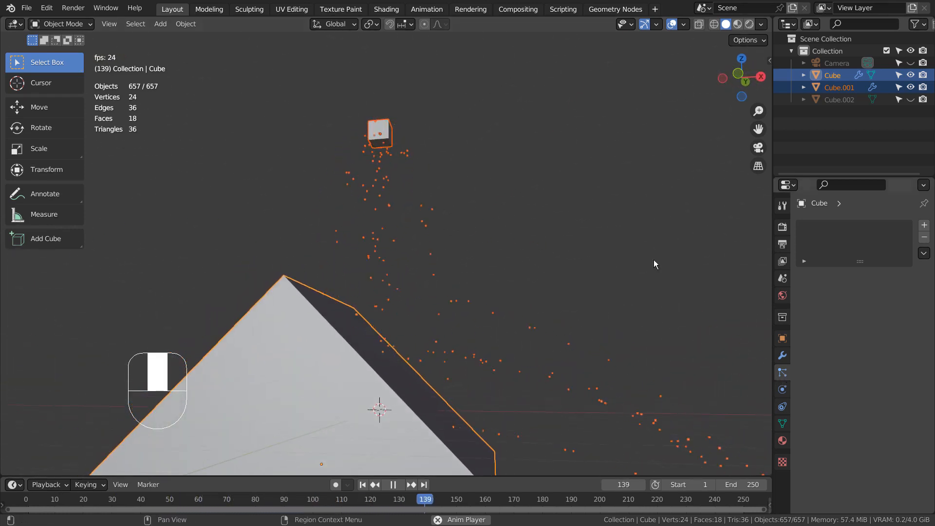
Step: Try raising the Damp force of the emitter cube's particles while they fall onto the rotated cube, and return it to 0
{"action": "left_click", "coordinate": [394, 138]}
{"action": "scroll", "coordinate": [902, 419], "scroll_direction": "down", "scroll_amount": 5}
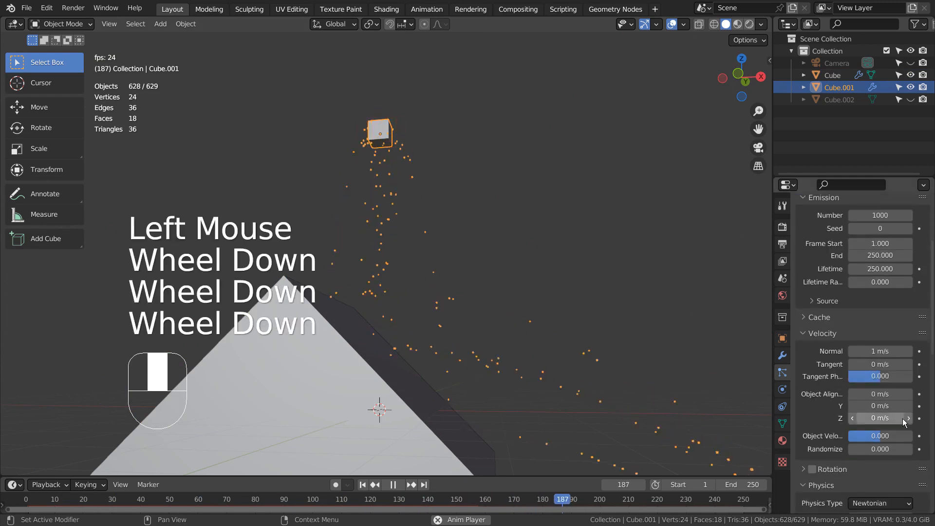
{"action": "scroll", "coordinate": [903, 422], "scroll_direction": "down", "scroll_amount": 4}
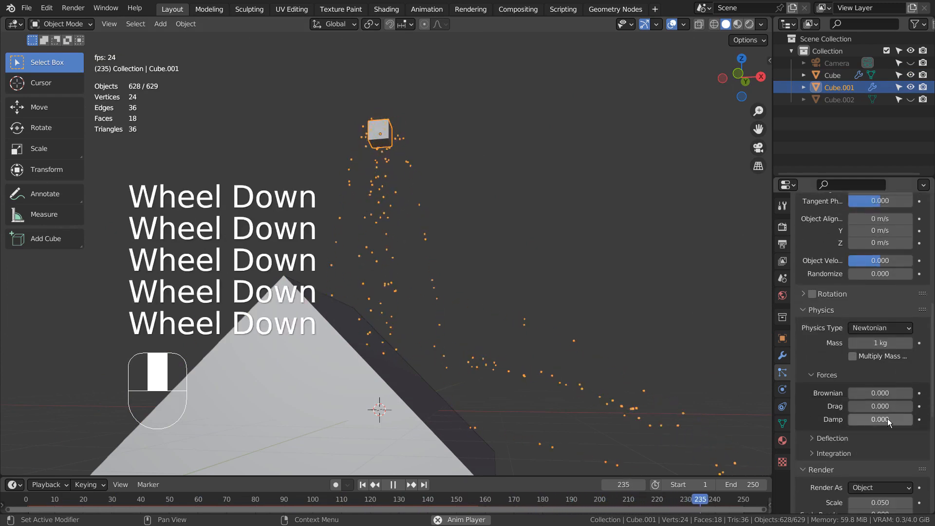
{"action": "left_click_drag", "start_coordinate": [888, 419], "coordinate": [926, 419]}
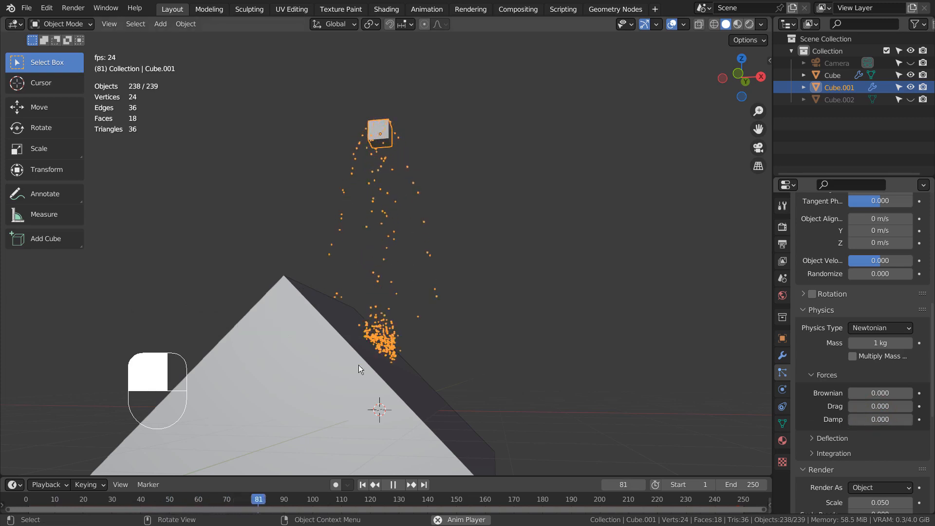
Step: Set the particle Damping to 1.000 in the large cube's Collision physics
{"action": "left_click", "coordinate": [358, 365]}
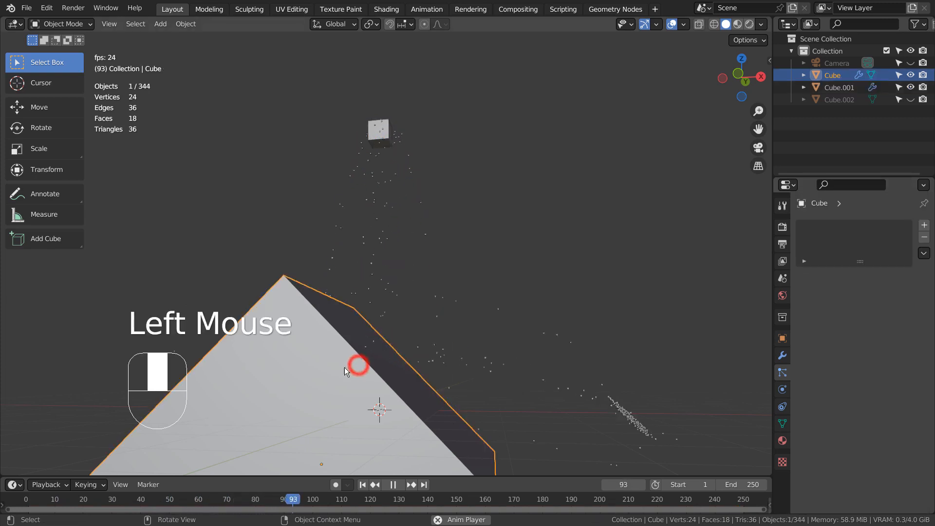
{"action": "left_click", "coordinate": [782, 389]}
{"action": "scroll", "coordinate": [852, 394], "scroll_direction": "down", "scroll_amount": 3}
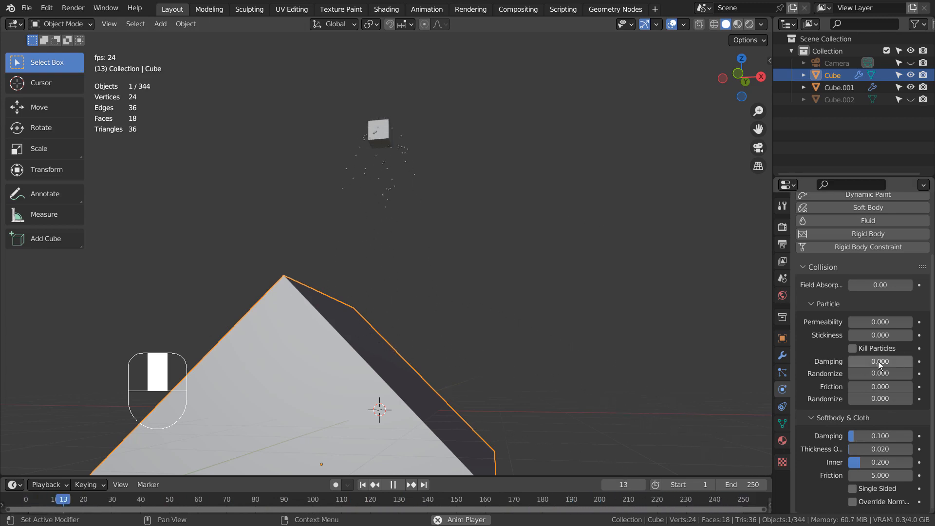
{"action": "key", "text": "a"}
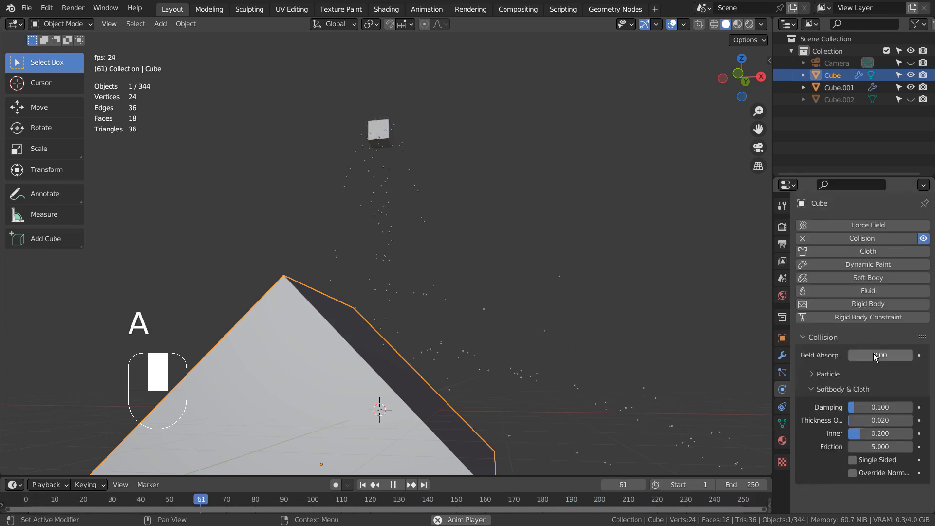
{"action": "key", "text": "a"}
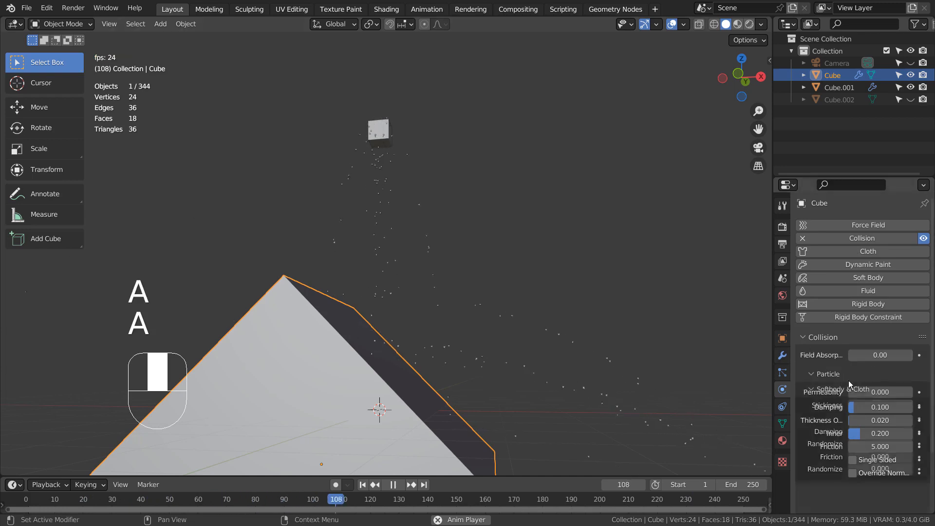
{"action": "left_click", "coordinate": [389, 138]}
{"action": "key", "text": "a"}
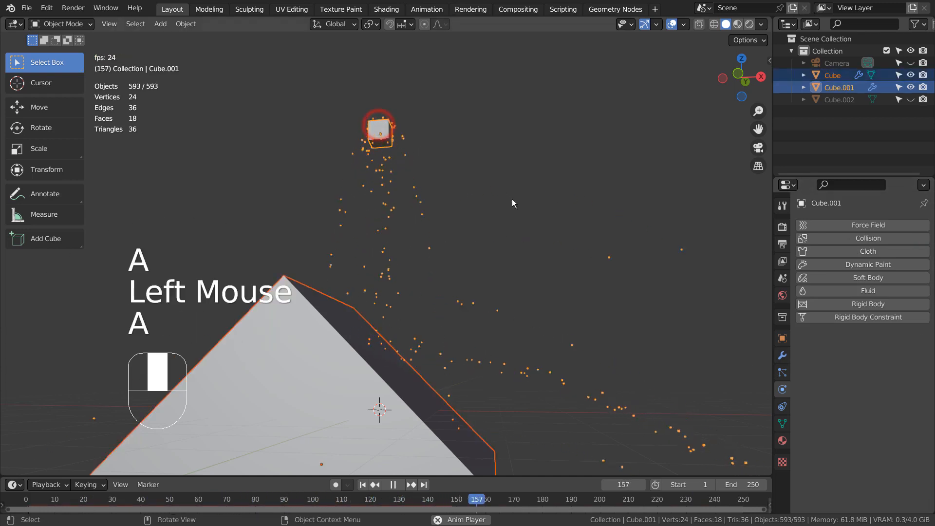
{"action": "left_click", "coordinate": [390, 323]}
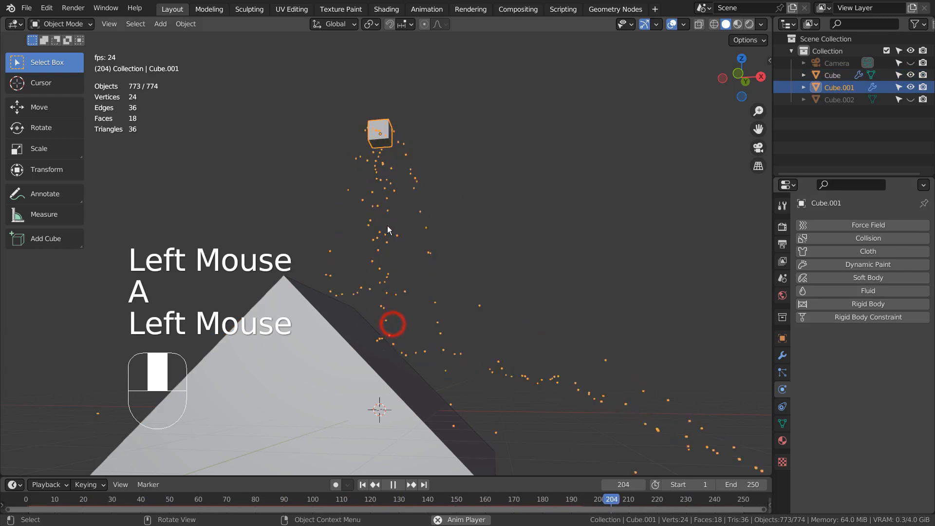
{"action": "left_click", "coordinate": [332, 322]}
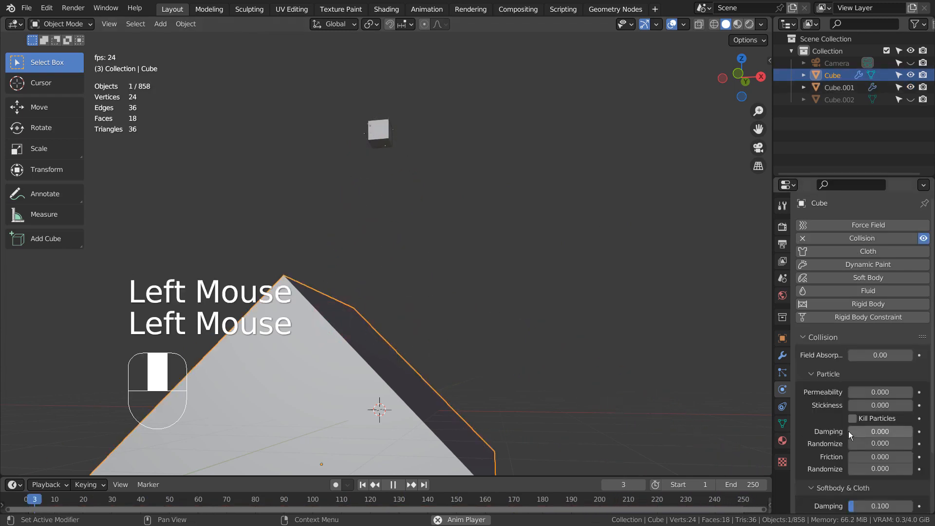
{"action": "left_click_drag", "start_coordinate": [863, 431], "coordinate": [910, 431]}
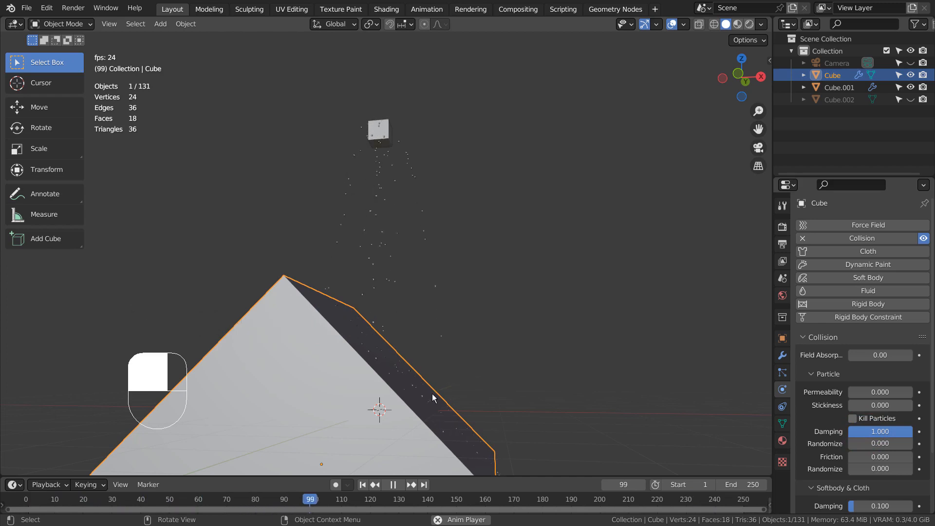
Step: Keep the large cube's collision particle Damping at 1.000 and set its particle Friction to 1.000
{"action": "middle_click_drag", "start_coordinate": [447, 395], "coordinate": [443, 326], "text": "shift"}
{"action": "scroll", "coordinate": [442, 320], "scroll_direction": "up", "scroll_amount": 3}
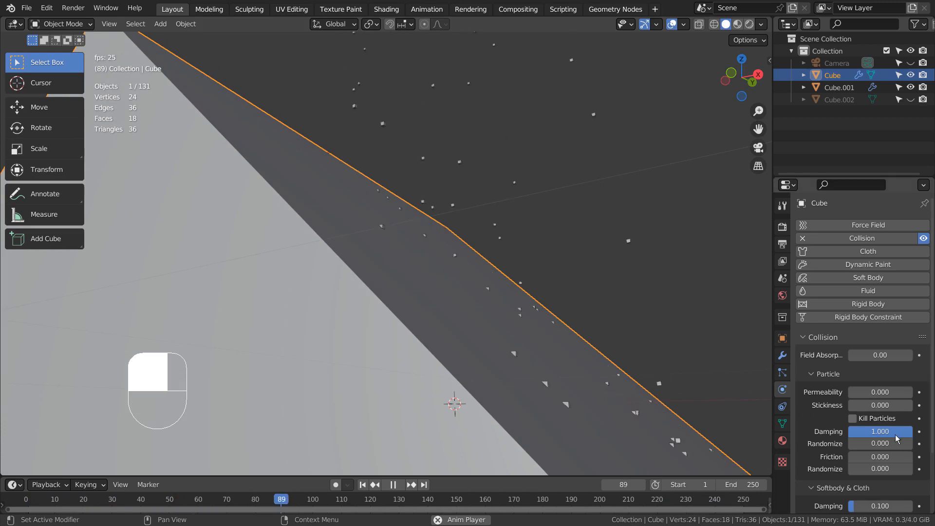
{"action": "left_click_drag", "start_coordinate": [896, 435], "coordinate": [914, 432]}
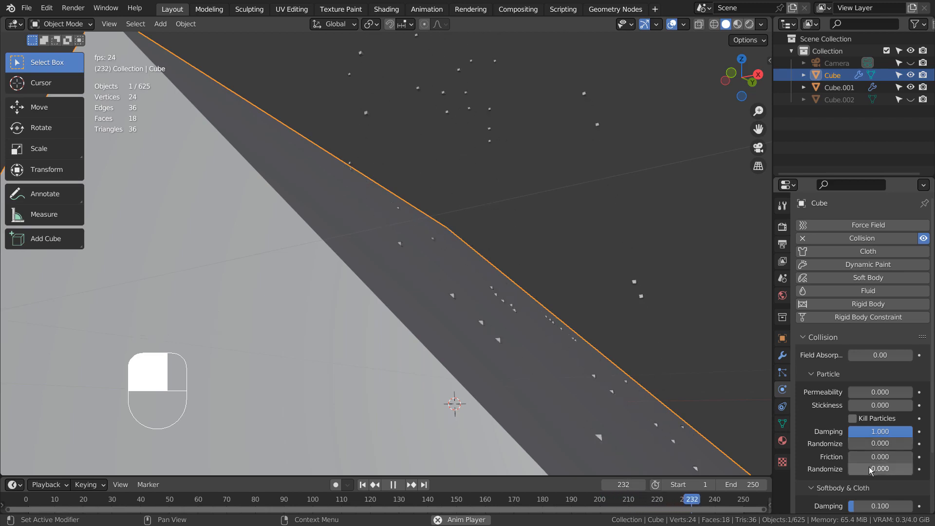
{"action": "left_click_drag", "start_coordinate": [865, 457], "coordinate": [909, 460]}
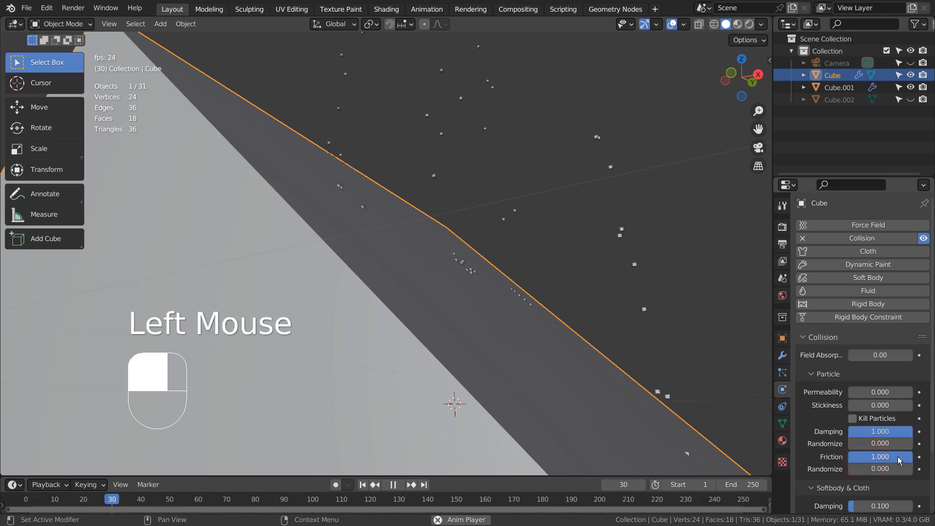
{"action": "middle_click_drag", "start_coordinate": [627, 311], "coordinate": [505, 320]}
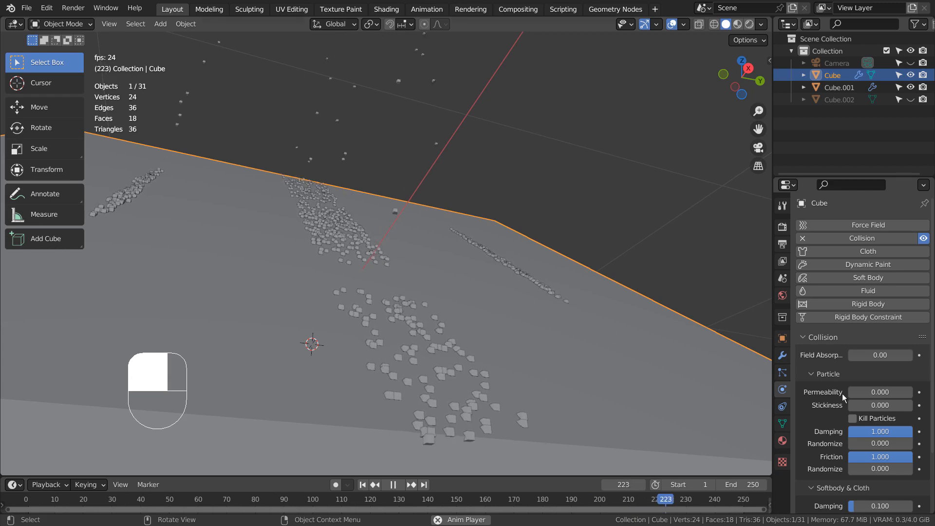
Step: Try the large cube's collision particle Damping at 0 and set it back to 1.000 to compare how the particles settle
{"action": "left_click_drag", "start_coordinate": [899, 432], "coordinate": [850, 435]}
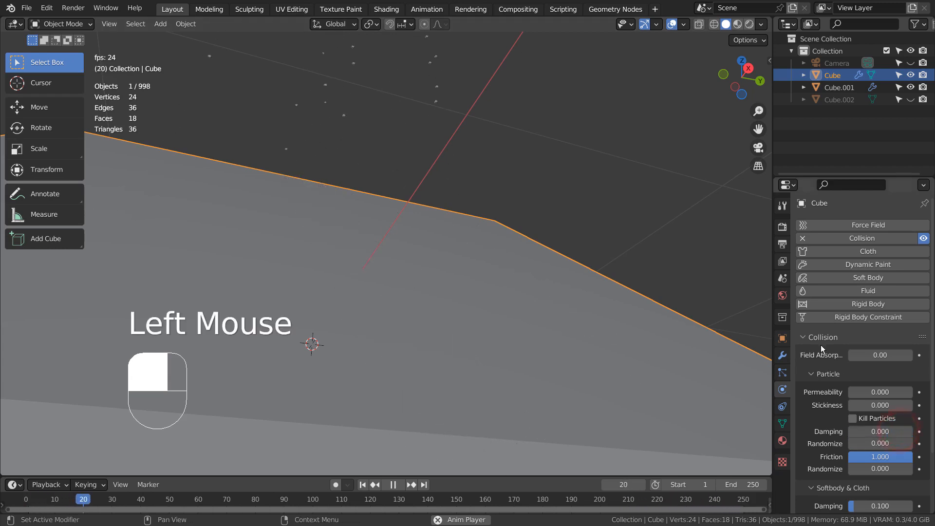
{"action": "middle_click_drag", "start_coordinate": [642, 265], "coordinate": [577, 306]}
{"action": "left_click_drag", "start_coordinate": [861, 431], "coordinate": [906, 432]}
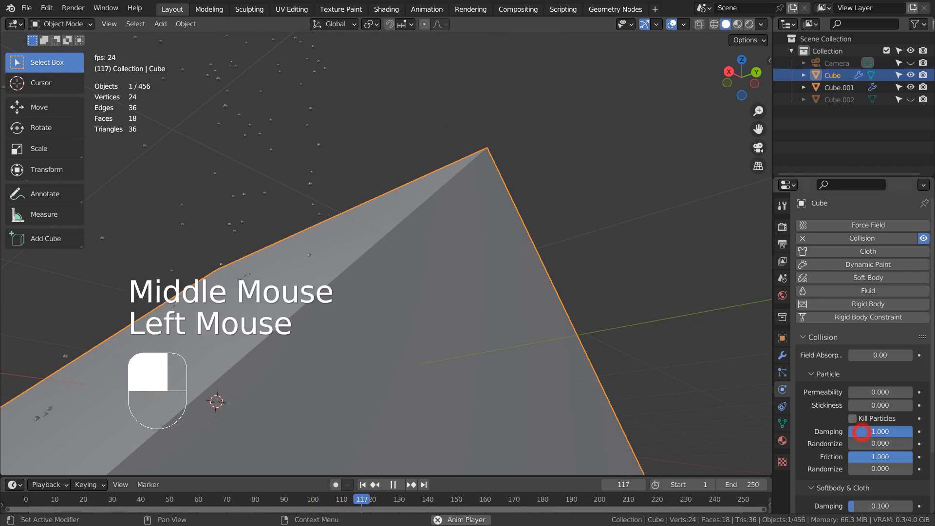
{"action": "middle_click_drag", "start_coordinate": [381, 320], "coordinate": [420, 323]}
{"action": "key", "text": "a"}
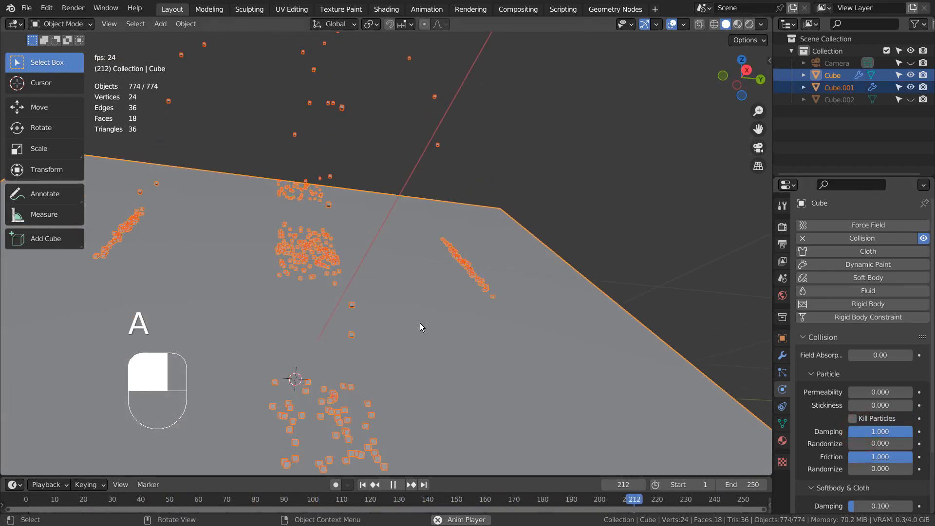
{"action": "scroll", "coordinate": [420, 323], "scroll_direction": "down", "scroll_amount": 2}
{"action": "scroll", "coordinate": [420, 323], "scroll_direction": "down", "scroll_amount": 3}
{"action": "middle_click_drag", "start_coordinate": [420, 323], "coordinate": [492, 341]}
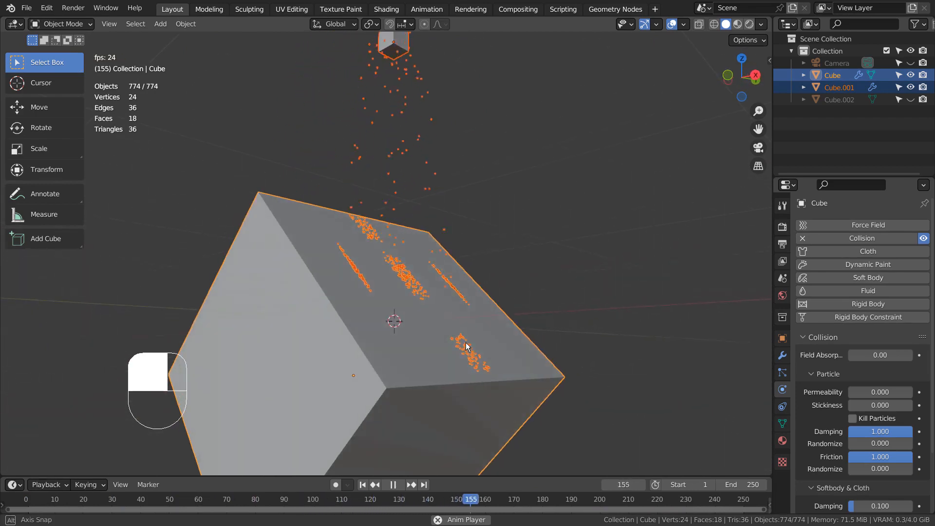
Step: Reset the particle Friction and Damping of the large cube's Collision physics to 0
{"action": "left_click_drag", "start_coordinate": [892, 457], "coordinate": [847, 456]}
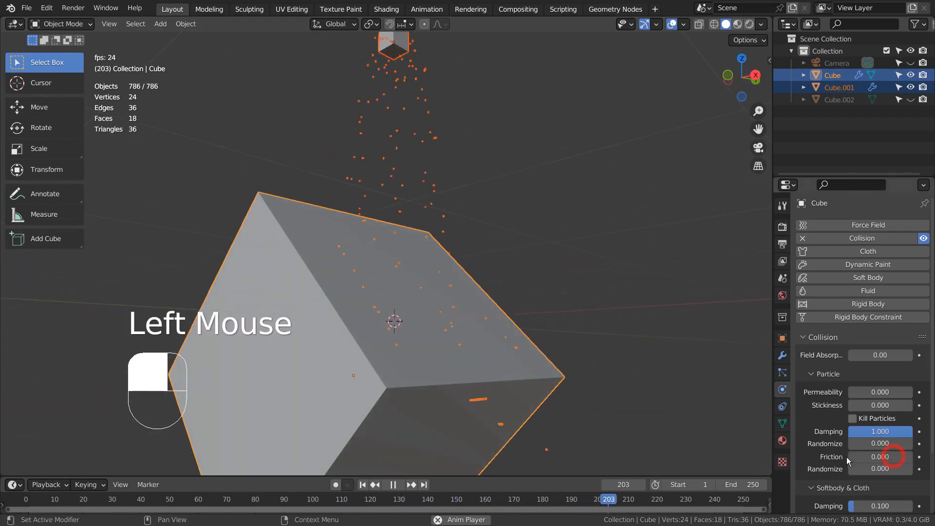
{"action": "left_click_drag", "start_coordinate": [902, 431], "coordinate": [847, 432]}
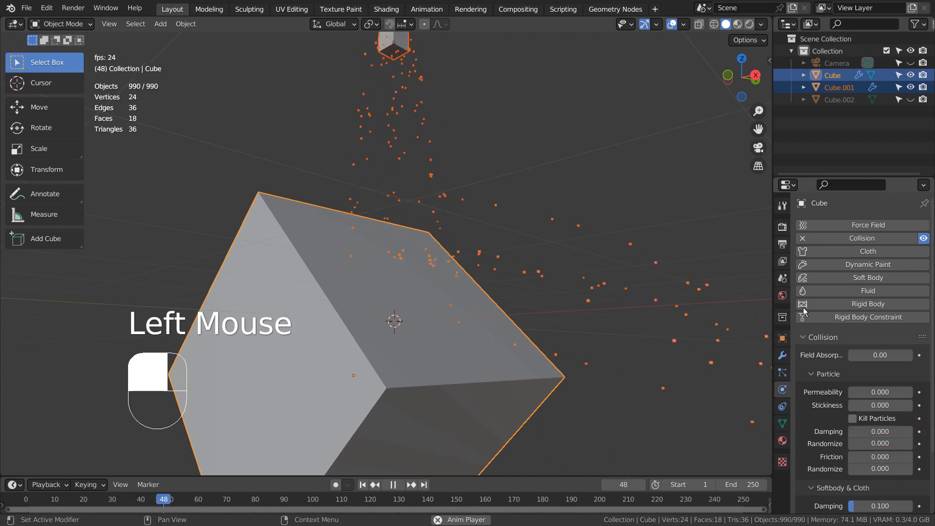
{"action": "middle_click_drag", "start_coordinate": [594, 307], "coordinate": [625, 316]}
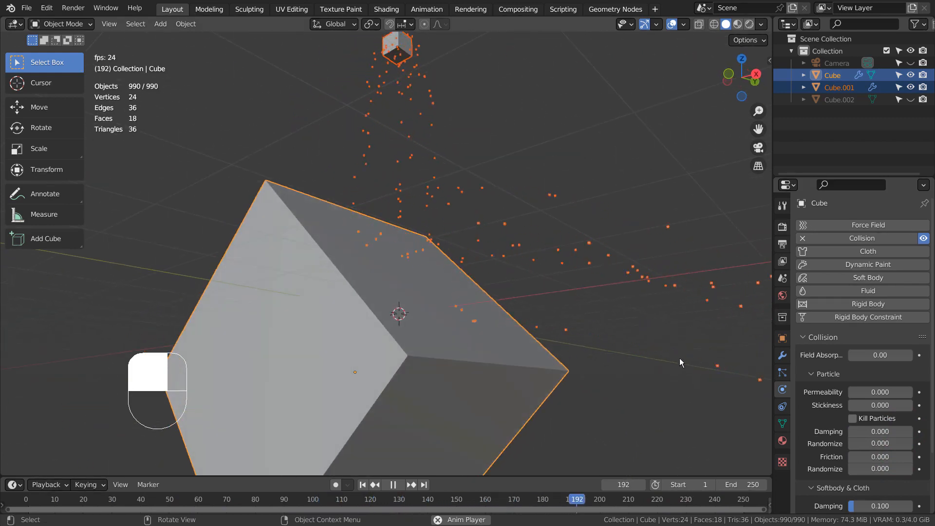